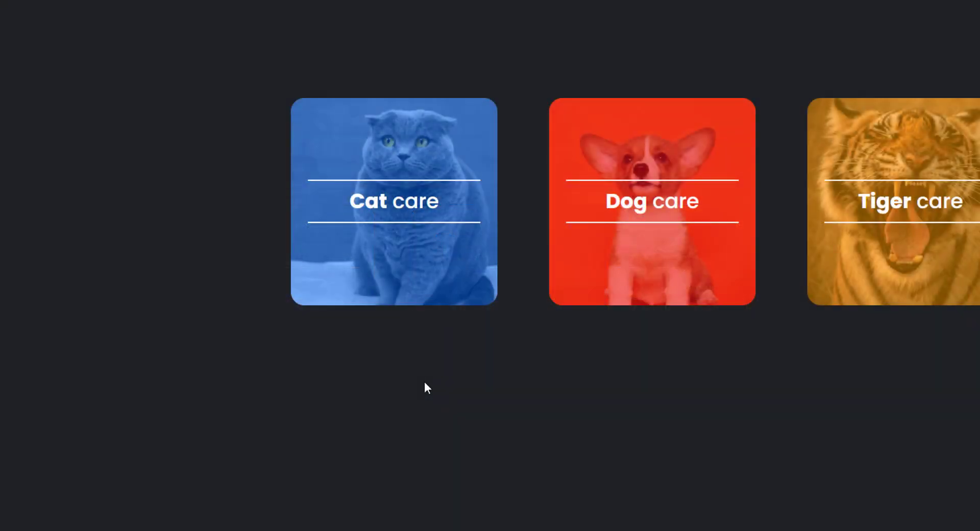
- Preview the finished cat card's link options, then dismiss the context menu
right_click(409, 236)
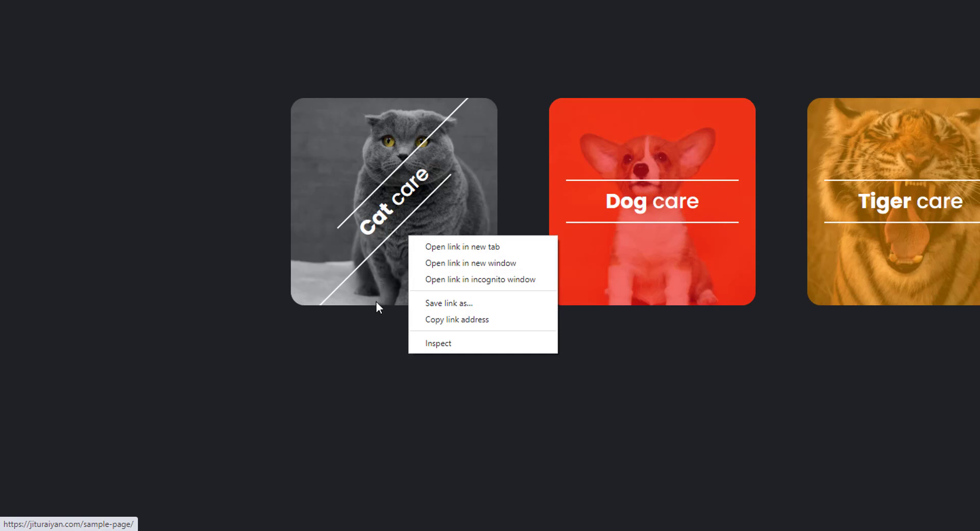
click(370, 326)
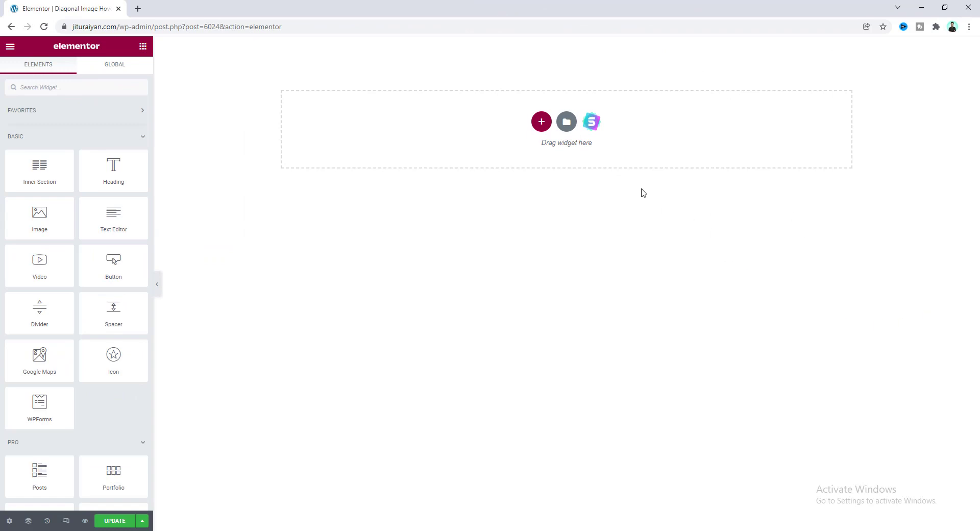
- Add a three-column section with a minimum height of 100 vh
click(542, 131)
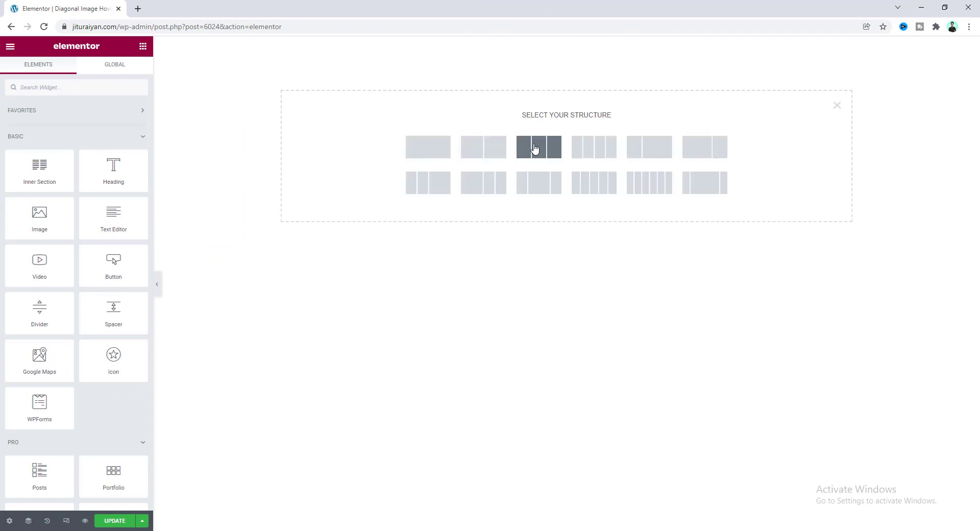
click(535, 147)
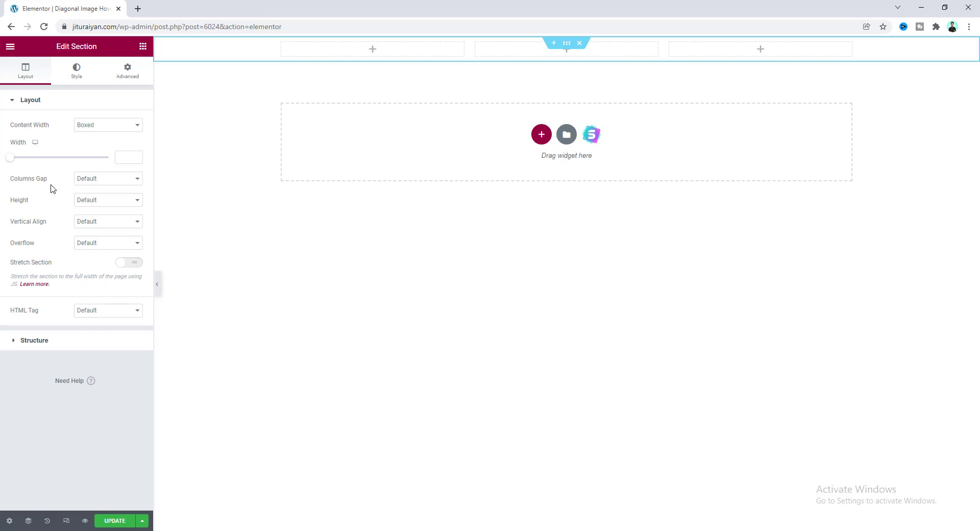
click(112, 201)
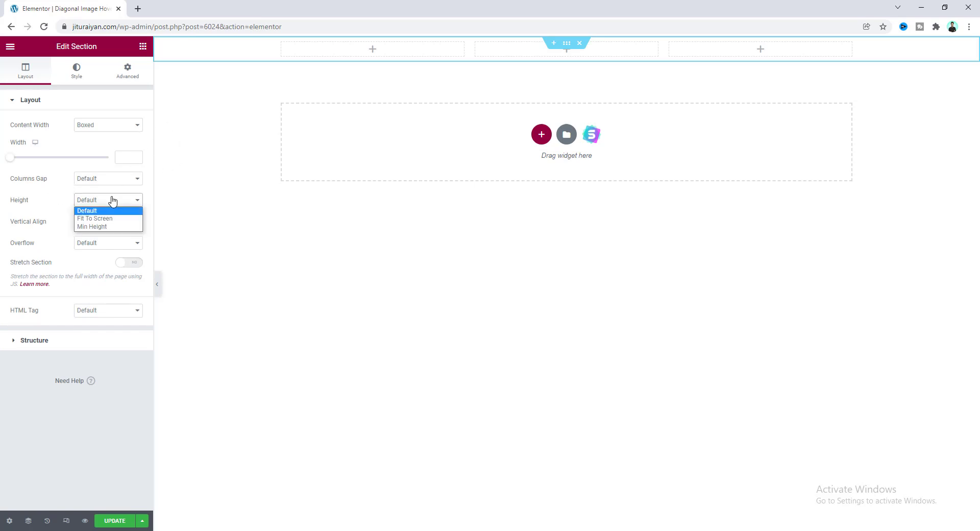
click(110, 228)
click(128, 218)
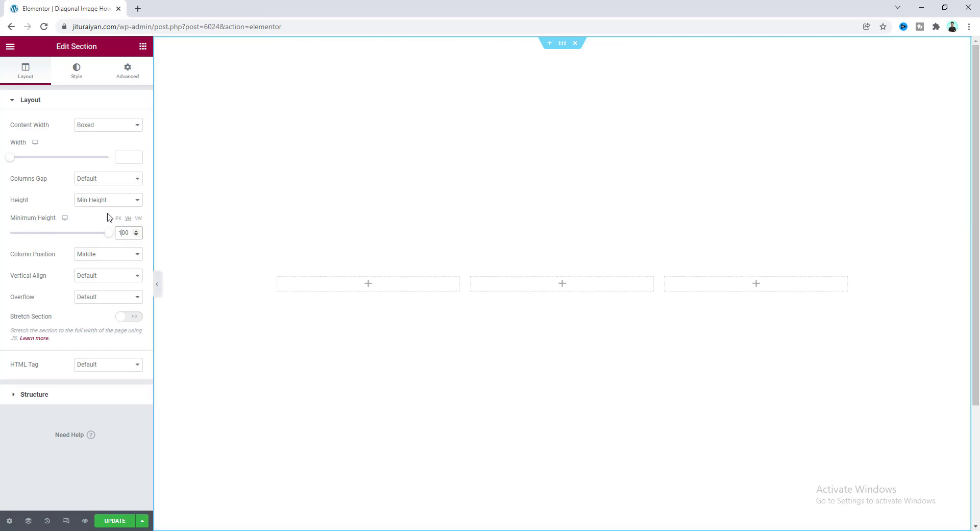
- Give the section a classic dark background colour
click(76, 70)
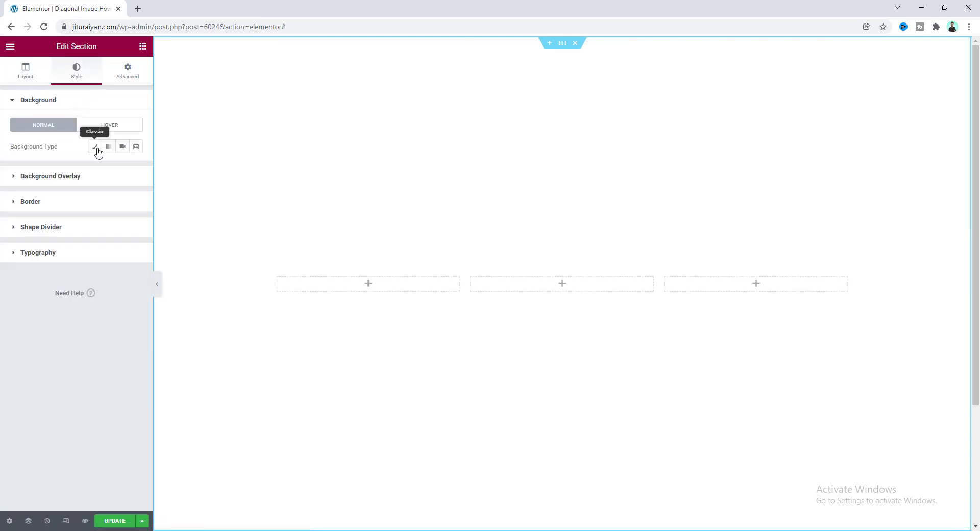
click(95, 146)
click(136, 167)
key(ctrl+v)
click(76, 164)
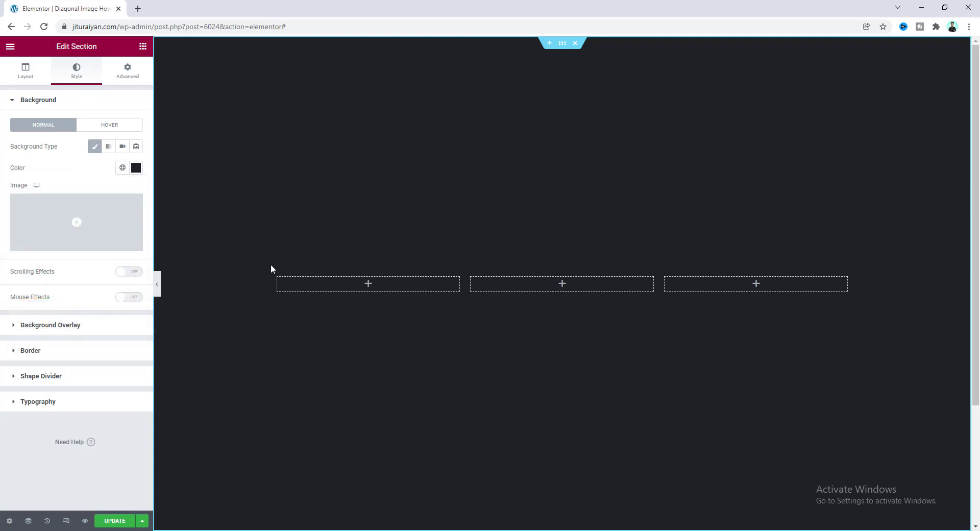
- Drop an inner section into the first column and reduce it to one column
click(143, 46)
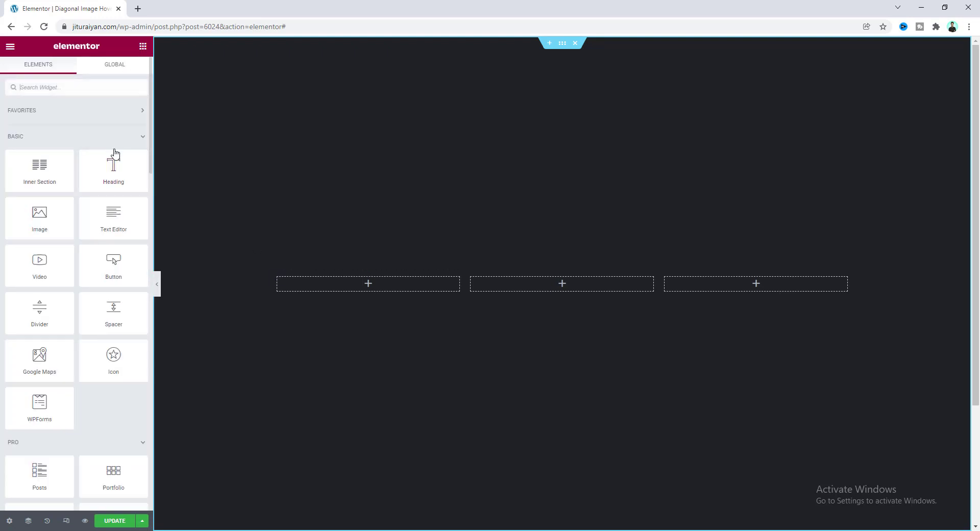
drag(40, 169, 350, 287)
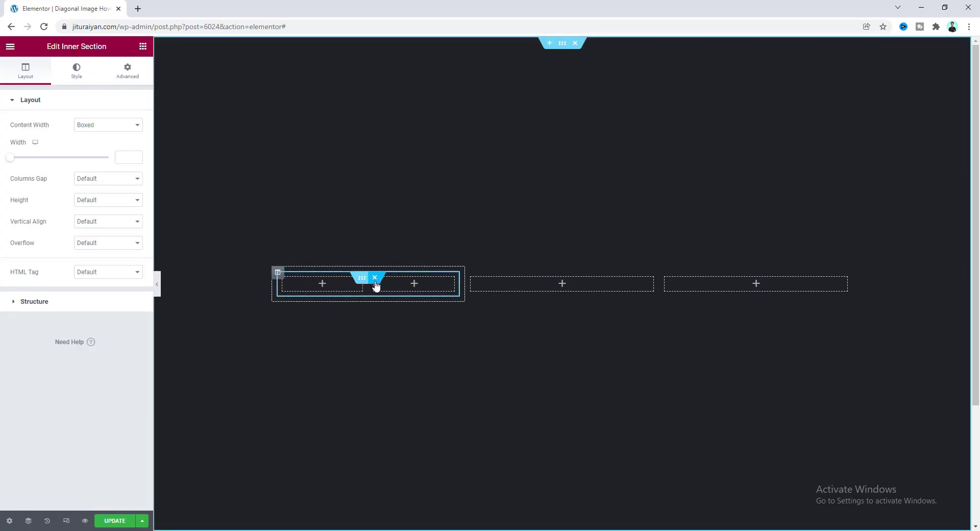
right_click(375, 285)
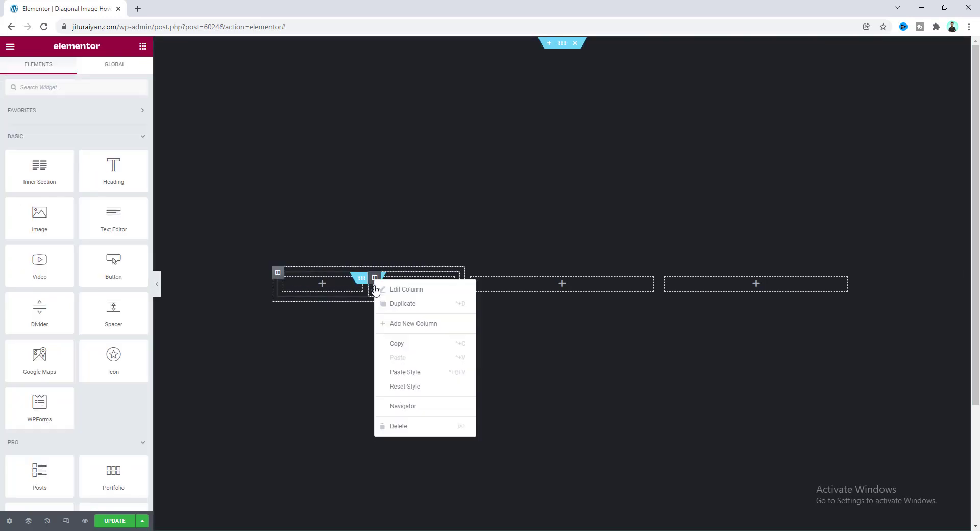
click(406, 427)
key(ctrl+z)
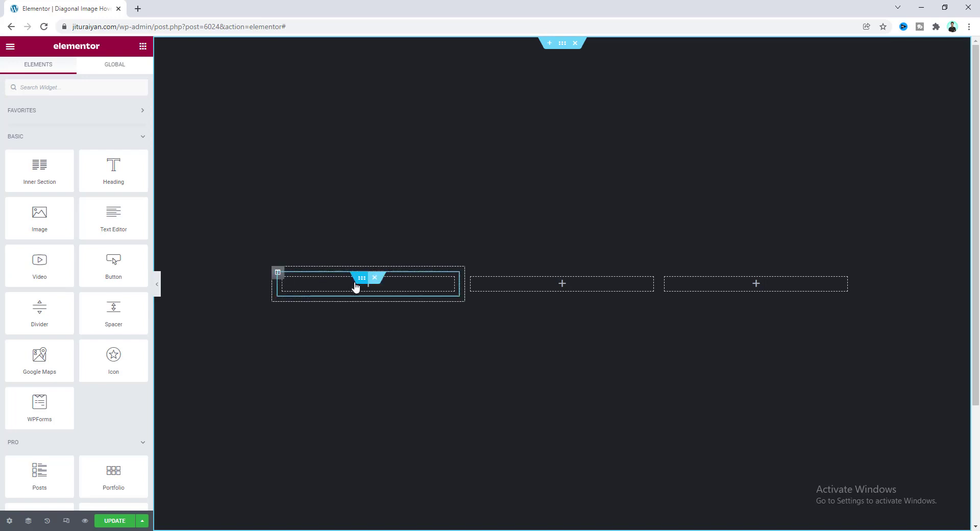
click(360, 281)
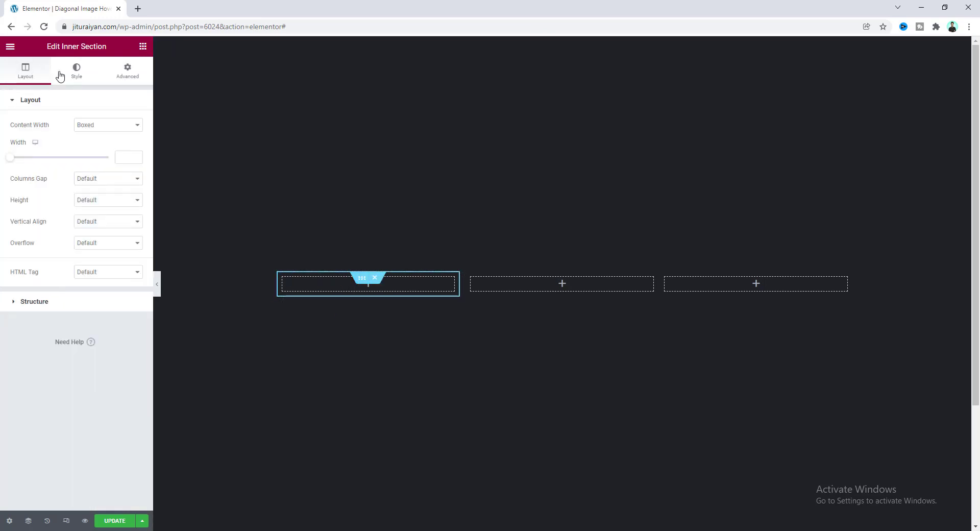
- Set the grey cat photo as the inner section's classic background image
click(78, 72)
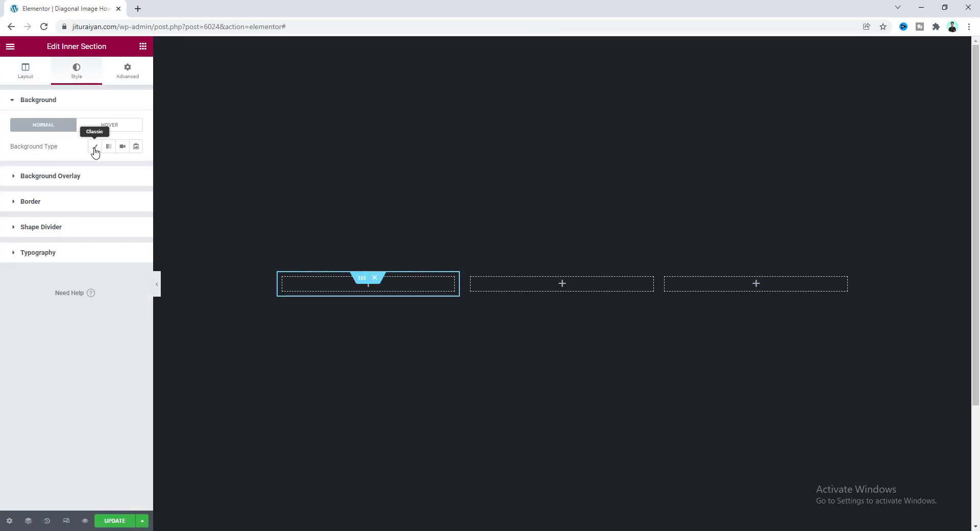
click(96, 146)
click(109, 225)
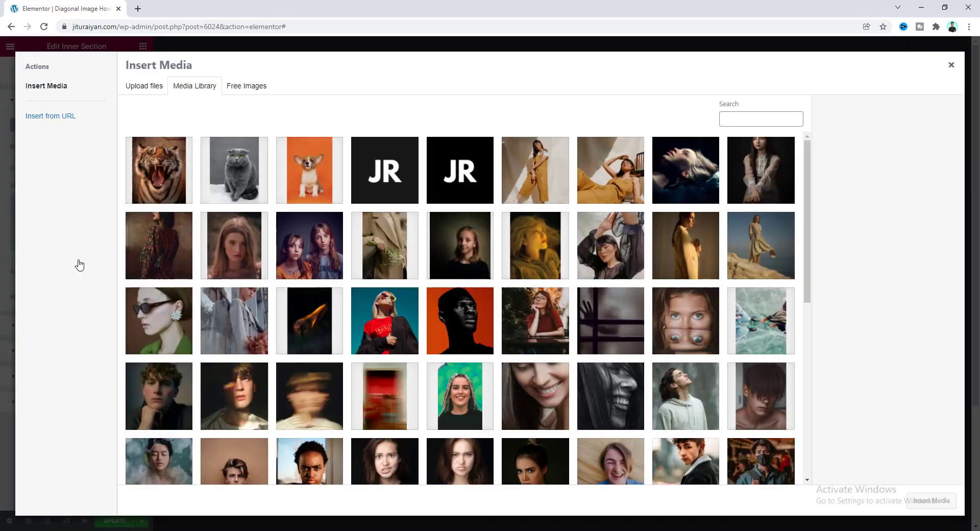
click(233, 176)
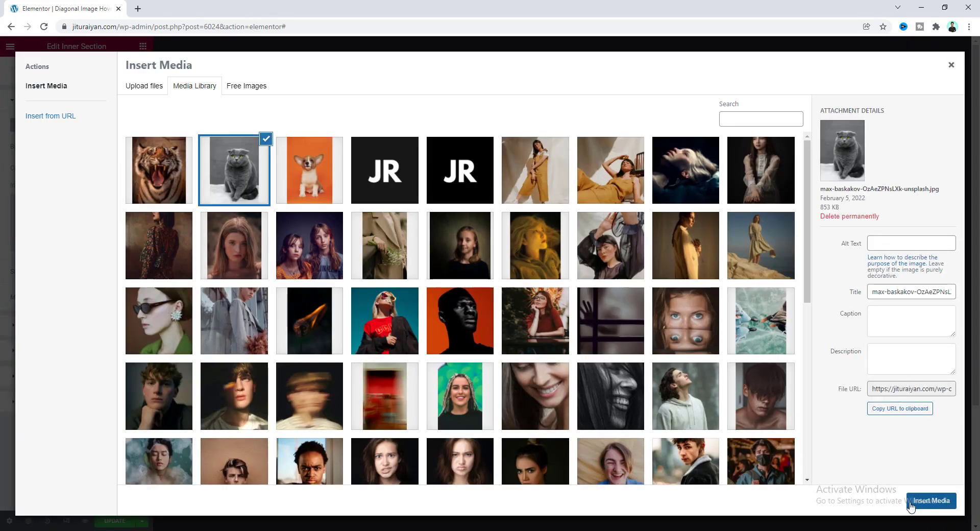
click(911, 503)
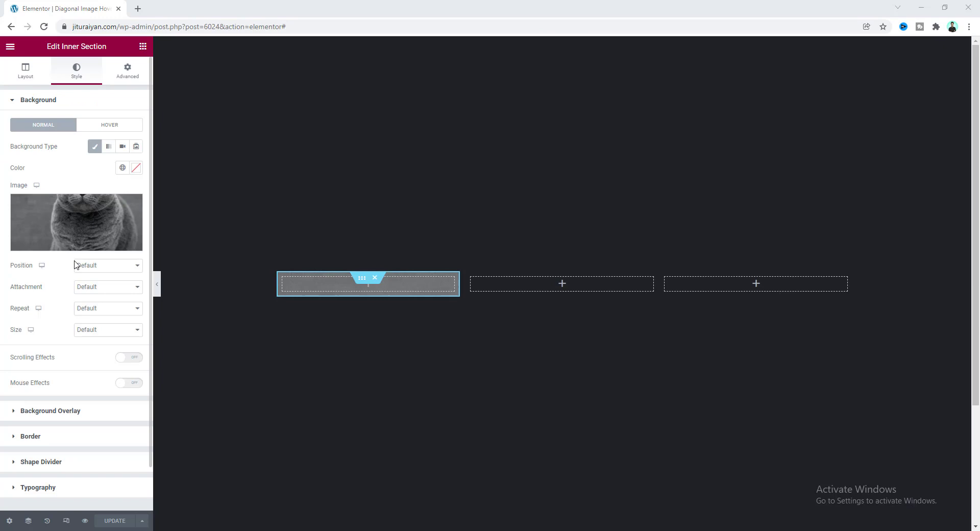
- Give the inner section 100 bottom padding
click(132, 76)
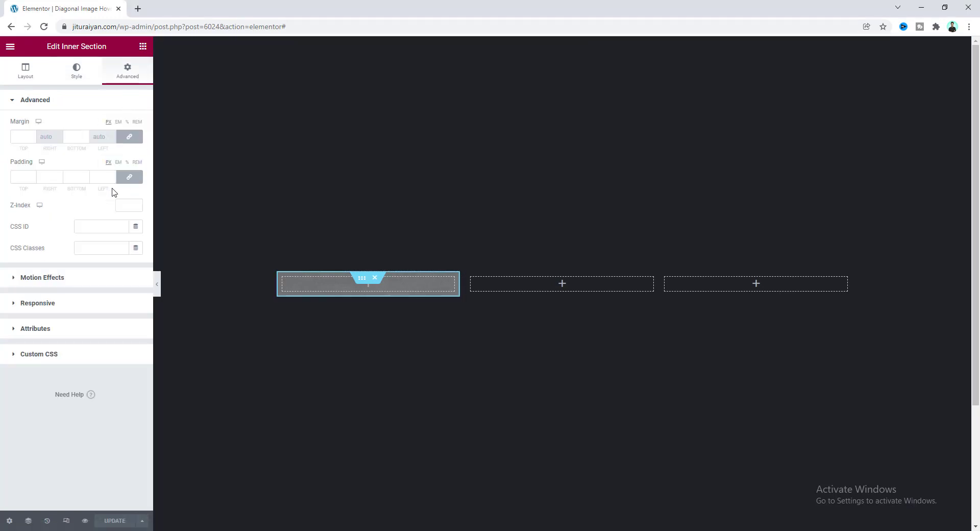
click(129, 176)
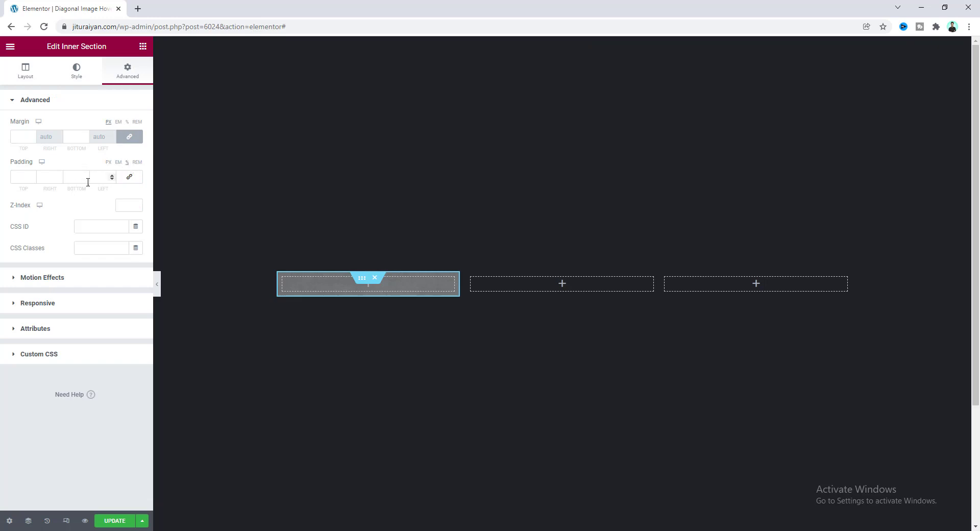
click(73, 177)
text(100)
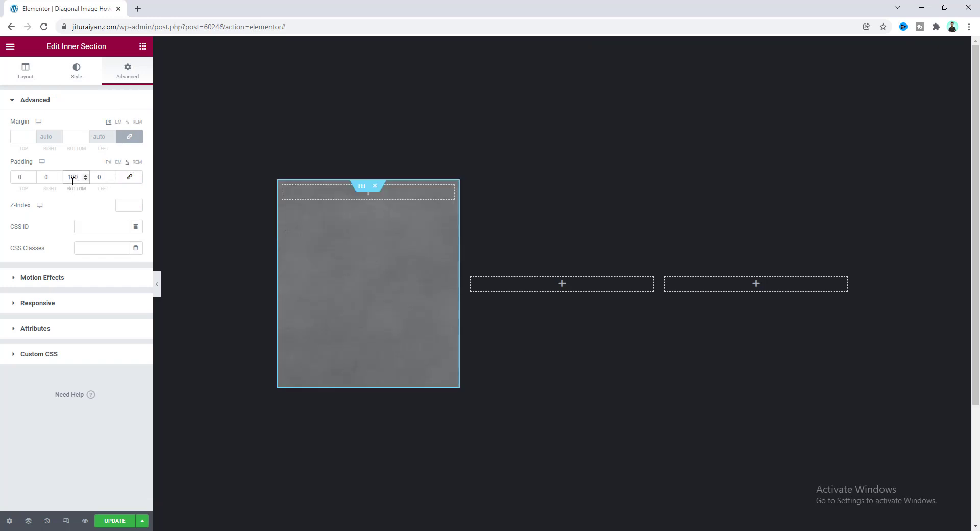
- Position the cat background at Center Center with size Cover
click(73, 76)
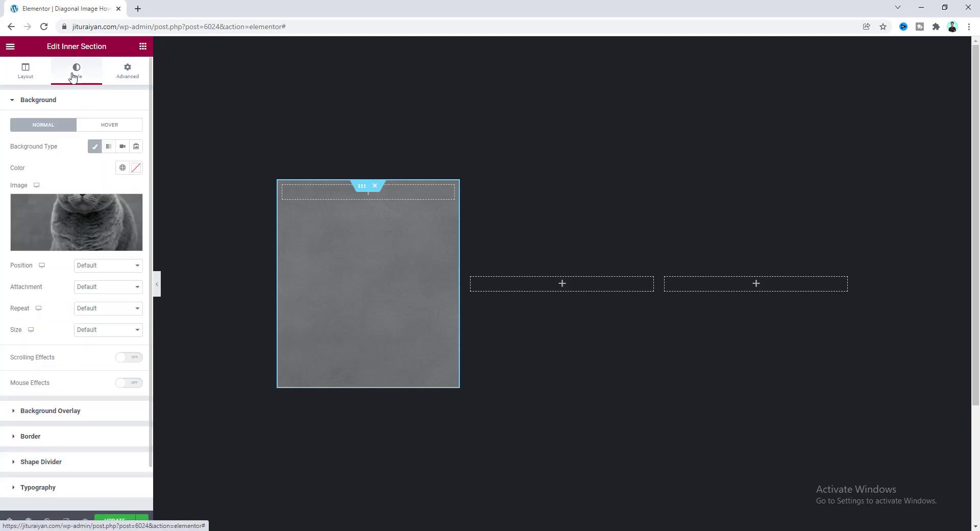
click(102, 266)
click(99, 286)
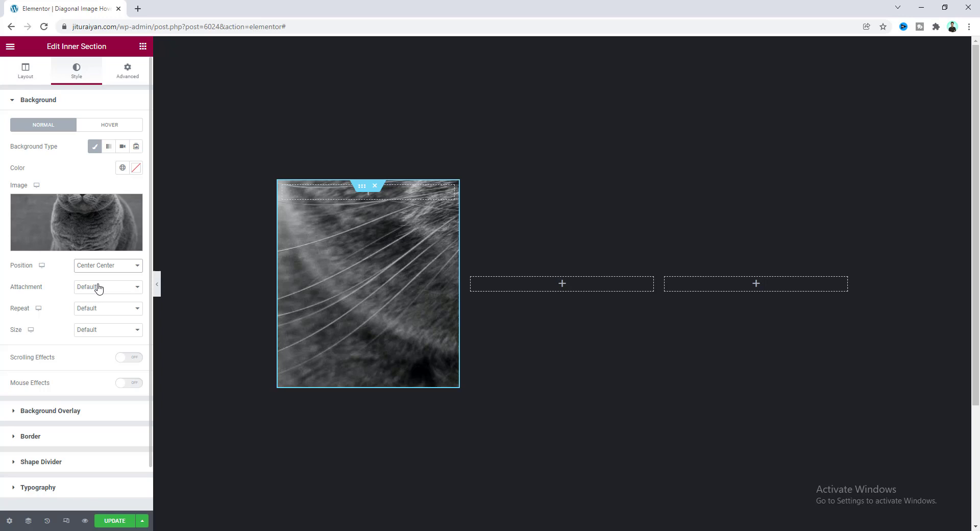
click(101, 331)
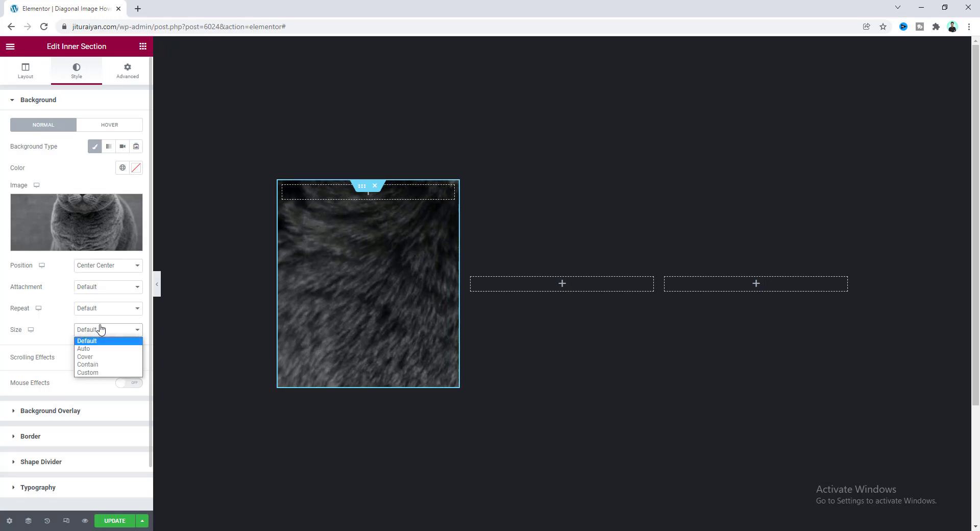
click(95, 357)
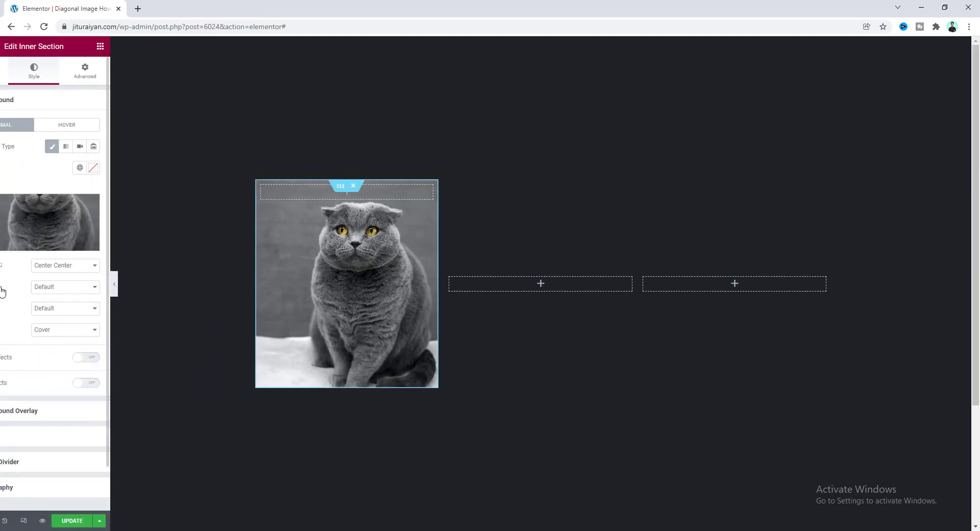
- Add a classic #006DFF blue background overlay to the cat card
click(65, 411)
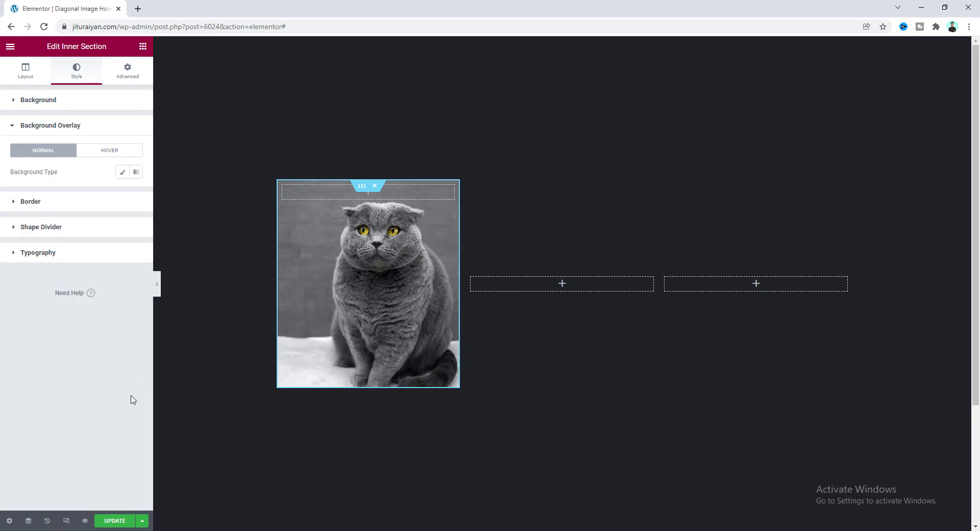
click(122, 173)
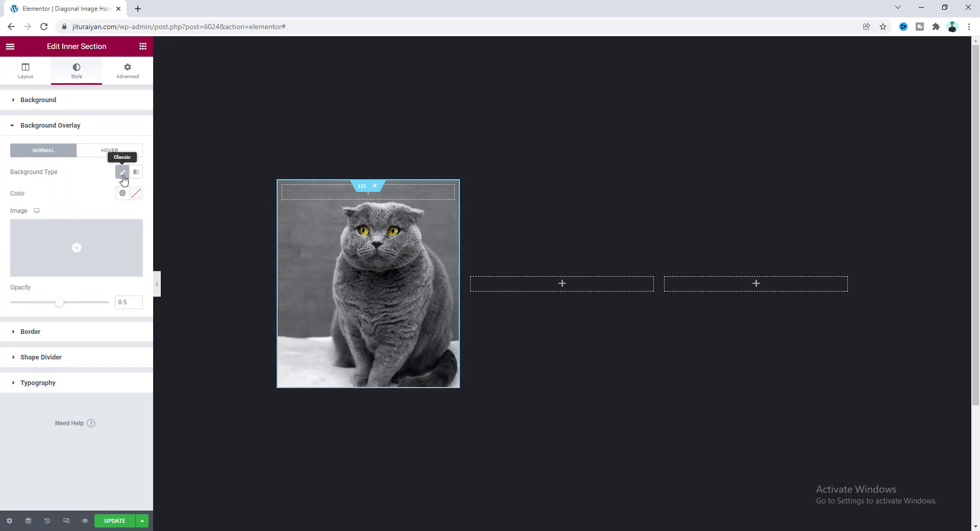
click(137, 193)
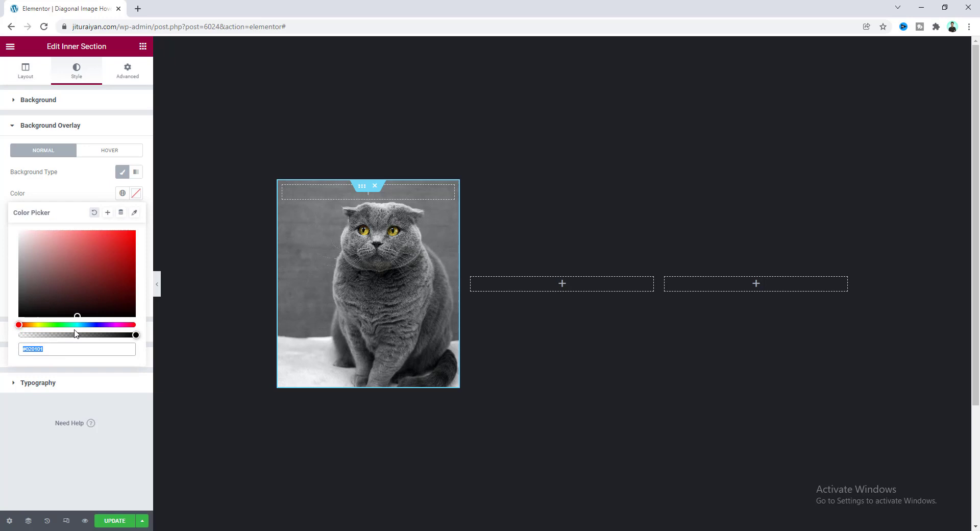
click(136, 231)
click(88, 325)
- Set the hover overlay to semi-transparent black #00000075
click(115, 154)
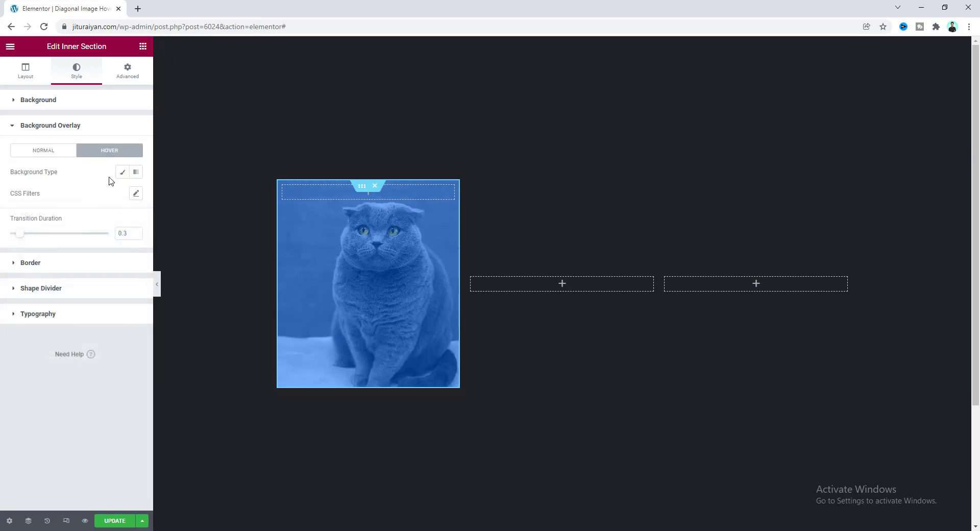
click(123, 172)
click(135, 193)
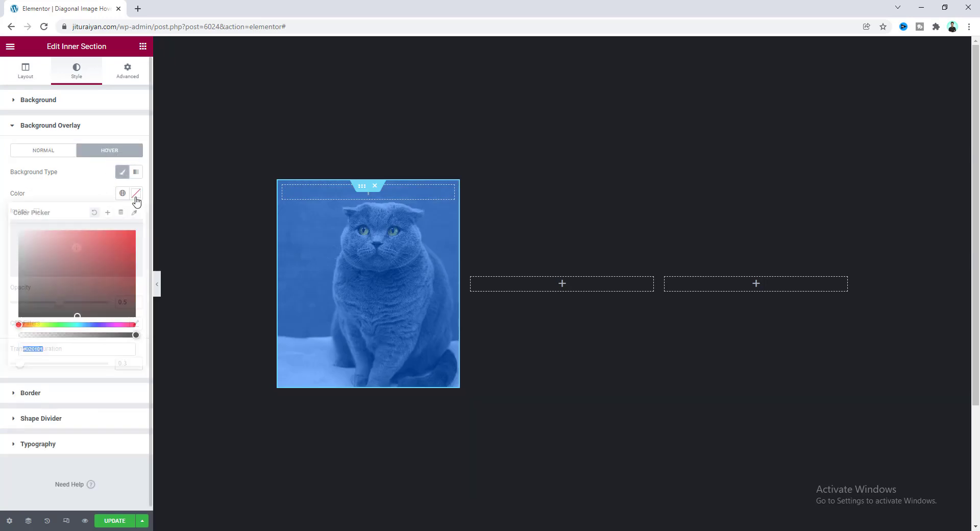
drag(136, 335, 72, 334)
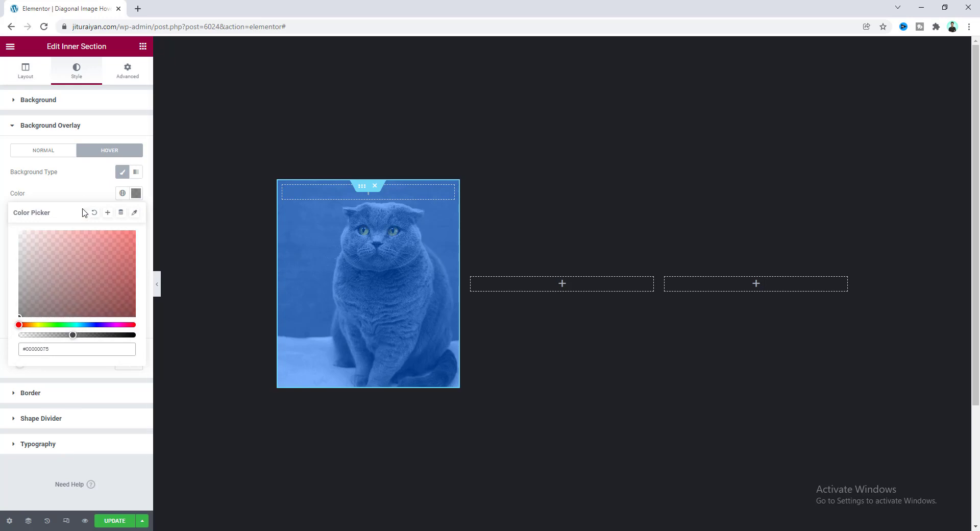
click(84, 199)
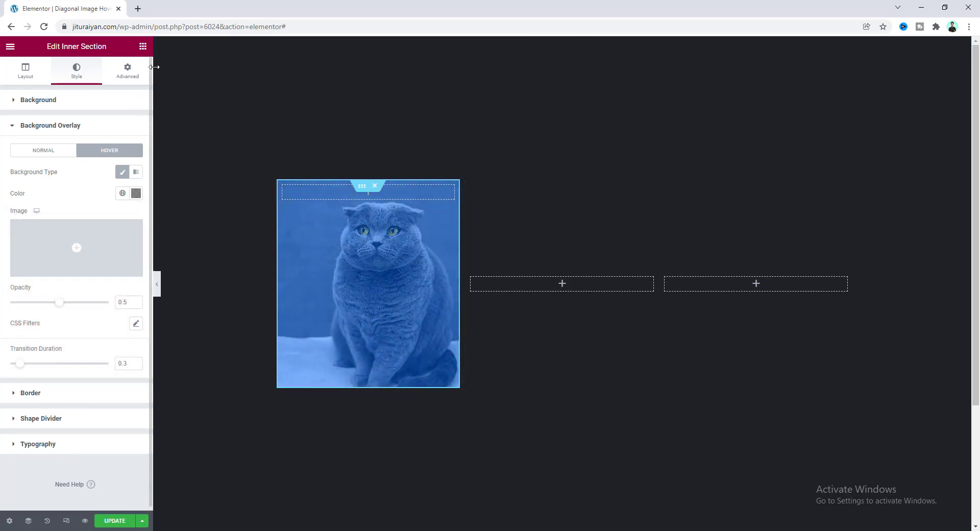
- Place a heading reading "Cat care" below the cat image, removing a stray inner section
click(142, 46)
drag(39, 169, 343, 394)
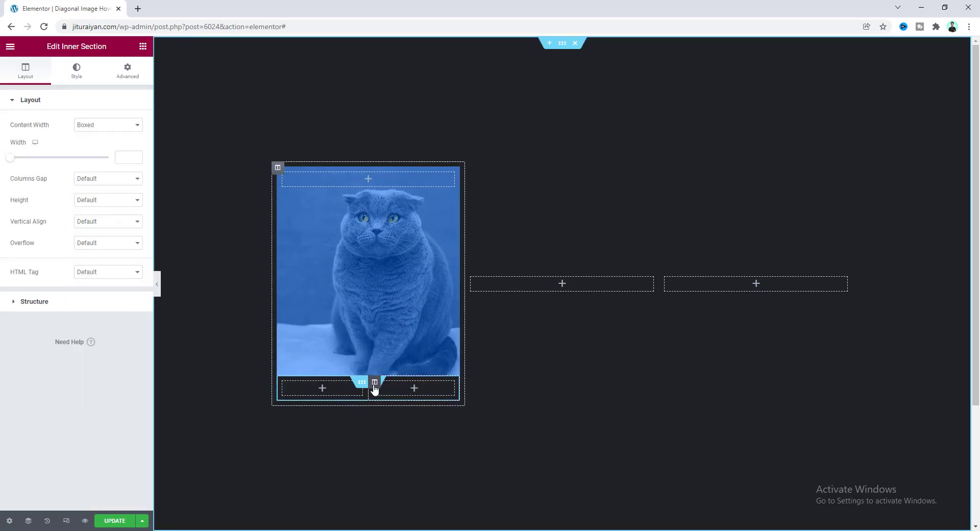
right_click(375, 387)
click(407, 520)
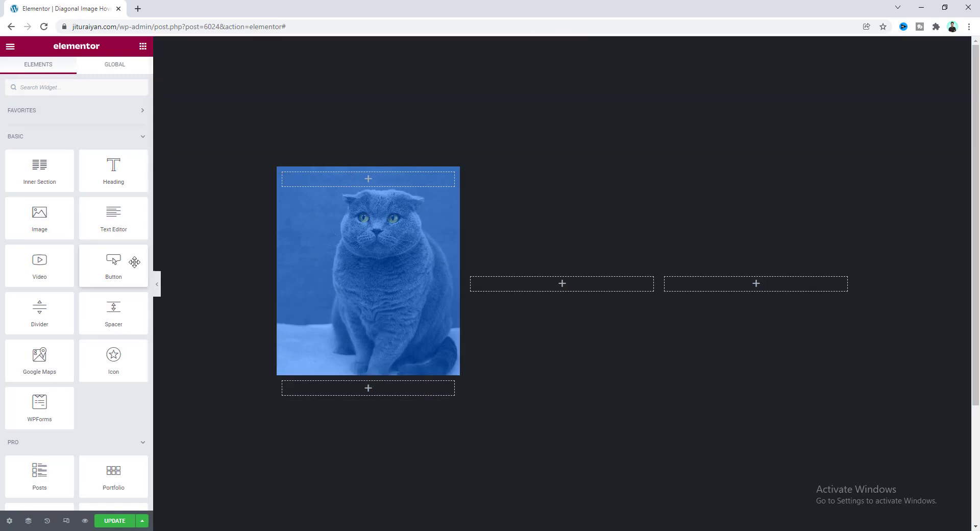
drag(114, 169, 383, 396)
drag(99, 139, 2, 146)
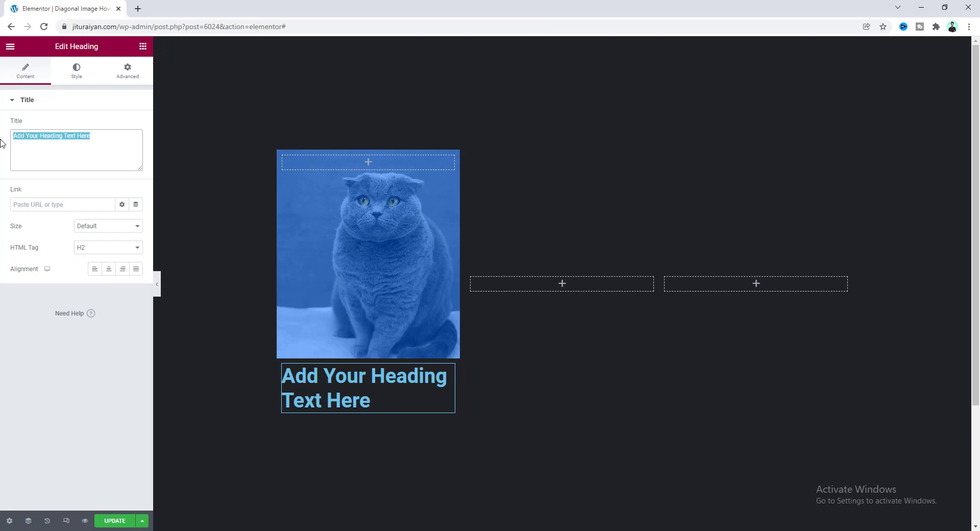
text(Cat care)
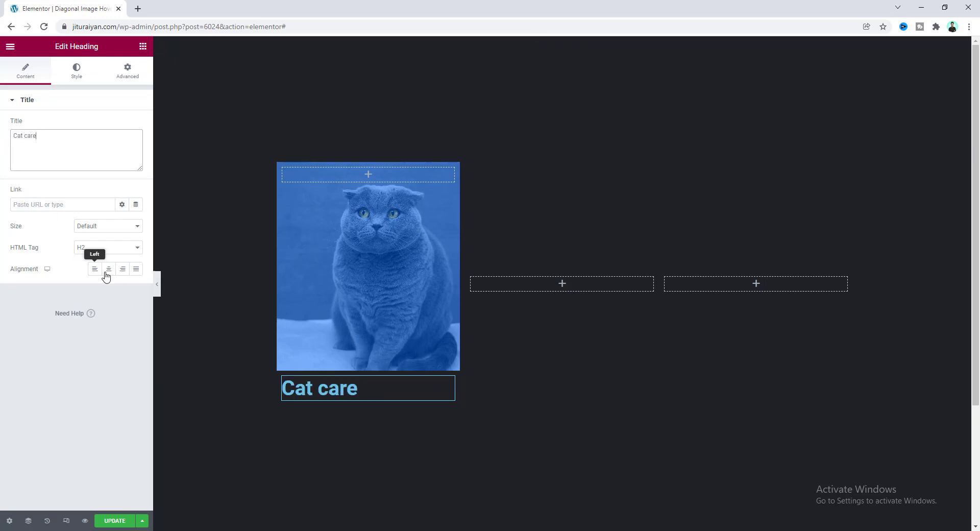
- Centre the Cat care heading and make its text white
click(108, 272)
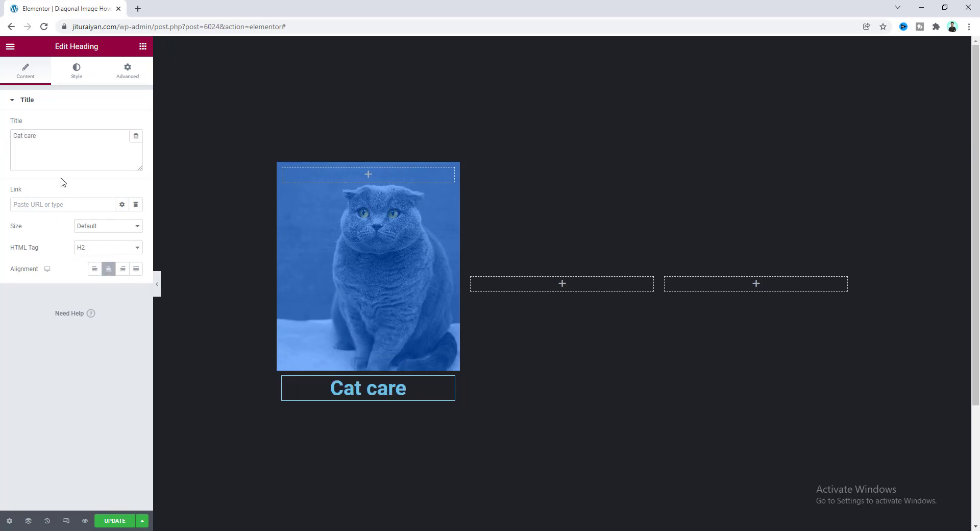
click(75, 79)
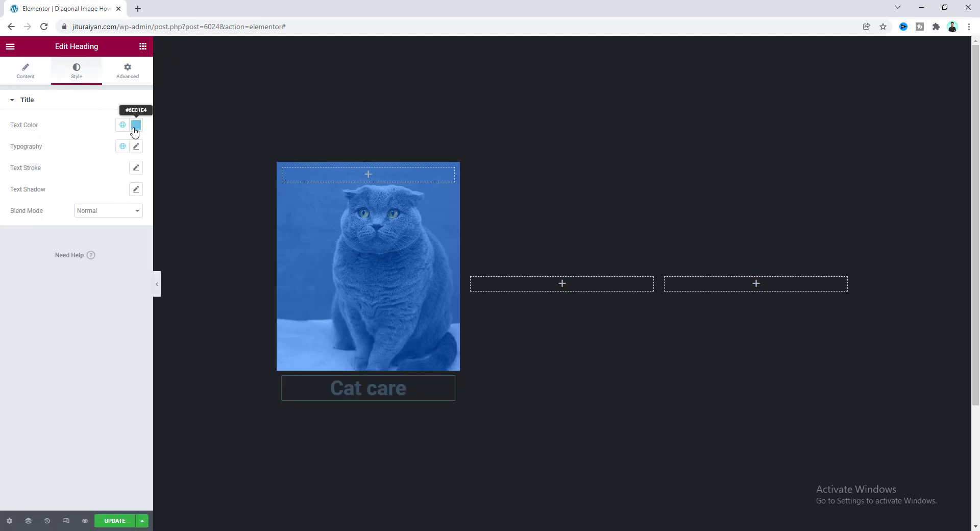
click(136, 125)
click(59, 125)
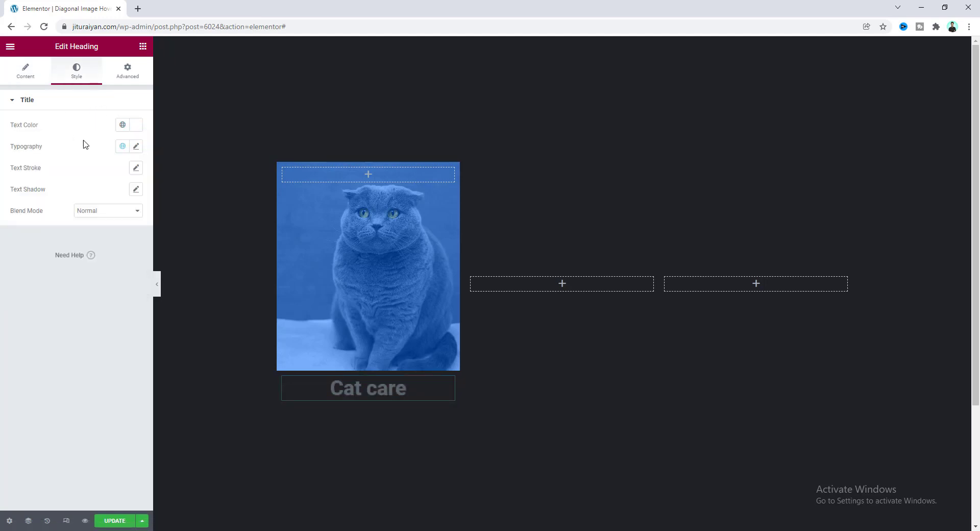
- Set the heading typography to Poppins, size 30, weight 500
click(136, 146)
click(116, 195)
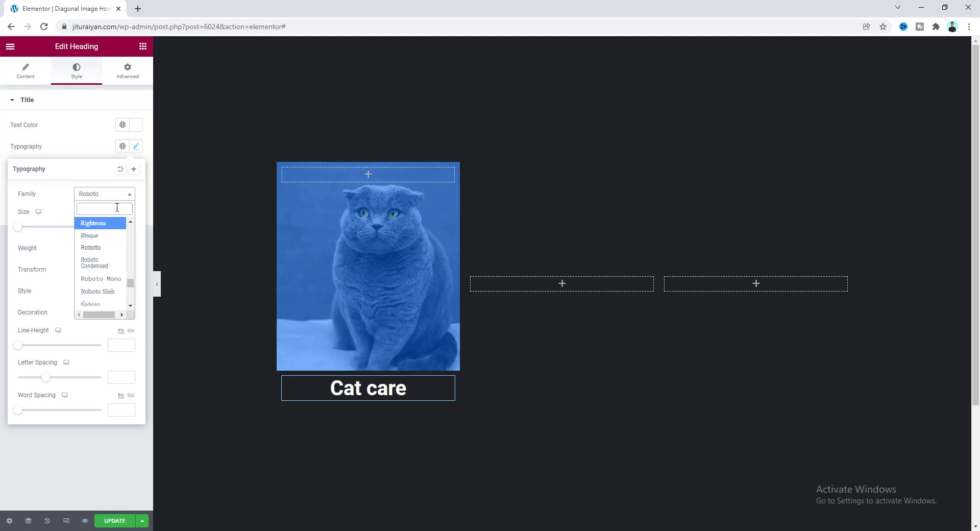
text(pop)
click(100, 256)
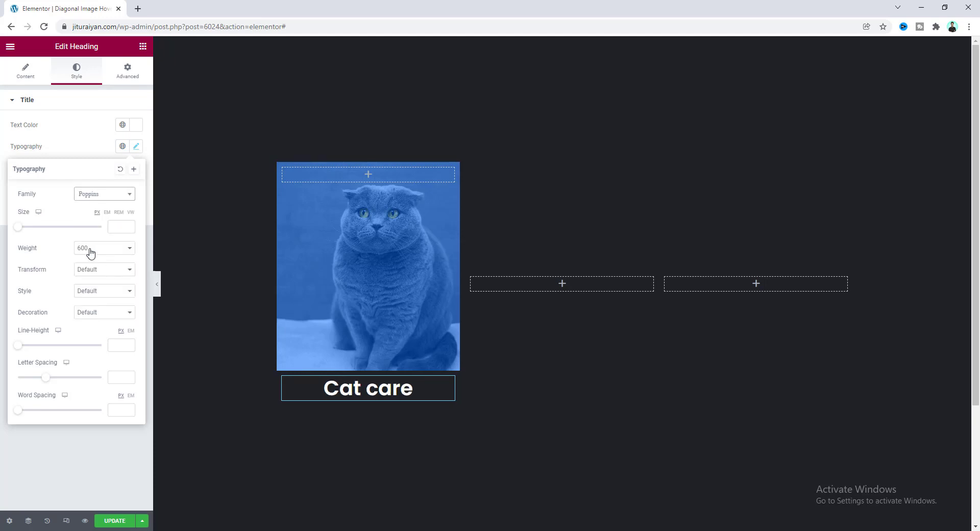
click(114, 226)
text(30)
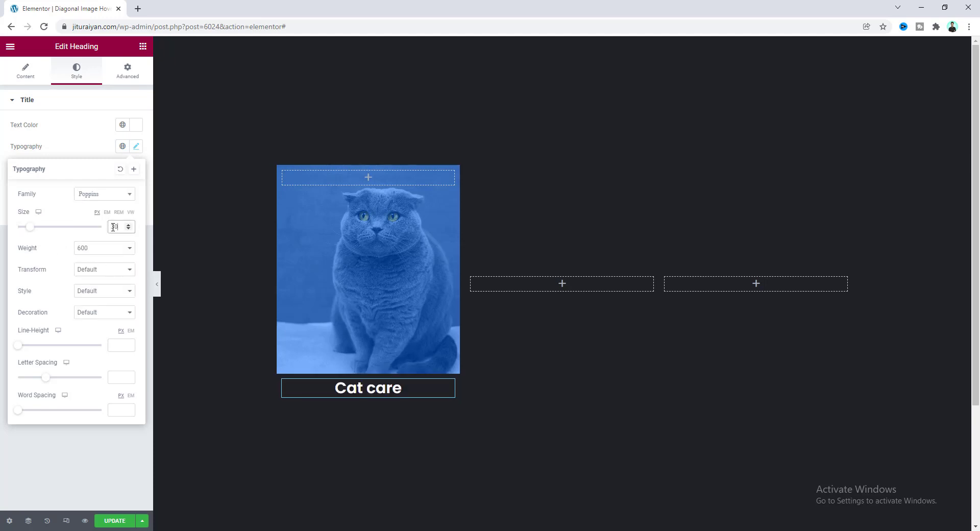
click(105, 249)
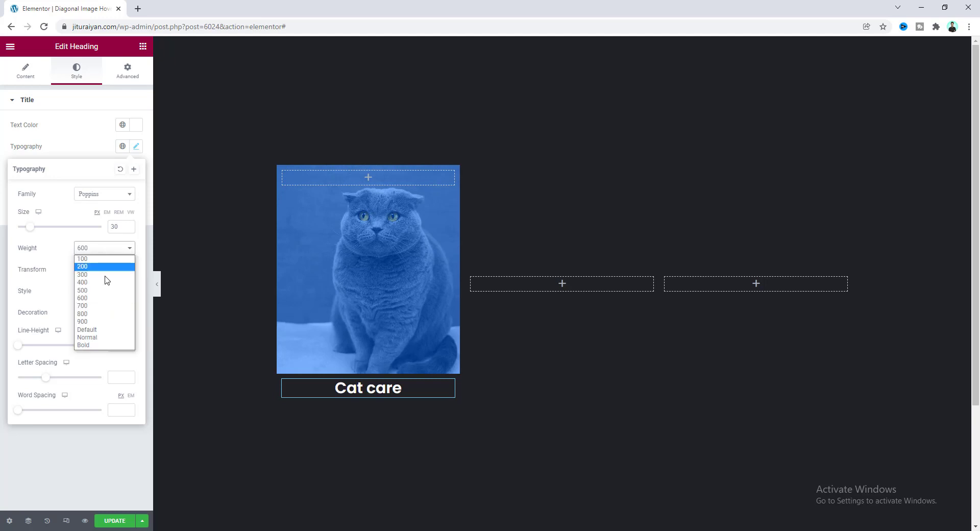
click(108, 290)
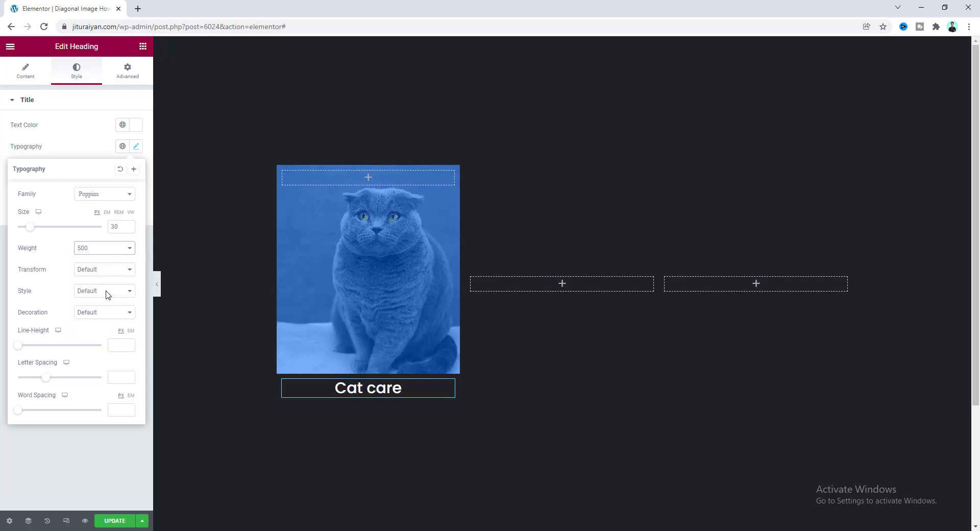
click(99, 151)
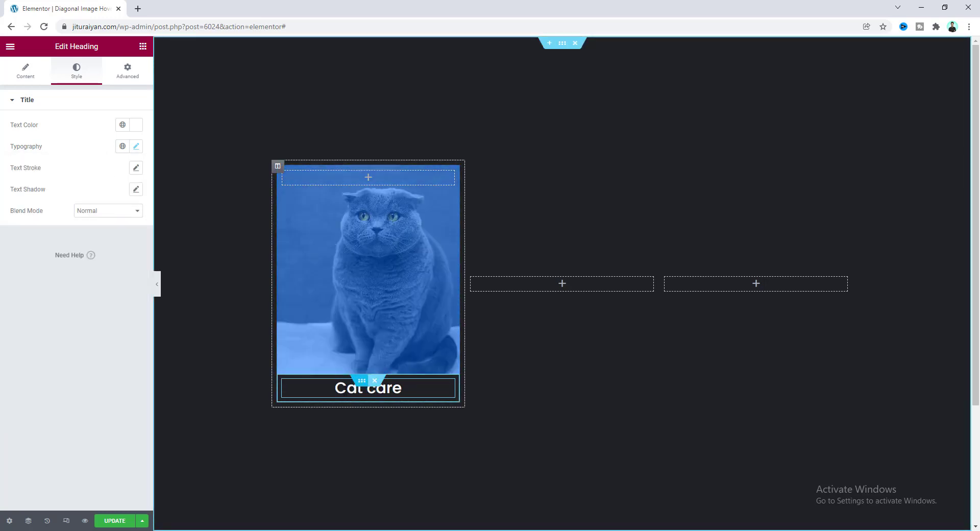
- Make the word "Cat" bold within the heading
mouse_move(341, 390)
mouse_down()
mouse_move(357, 390)
mouse_move(335, 392)
mouse_up()
click(401, 388)
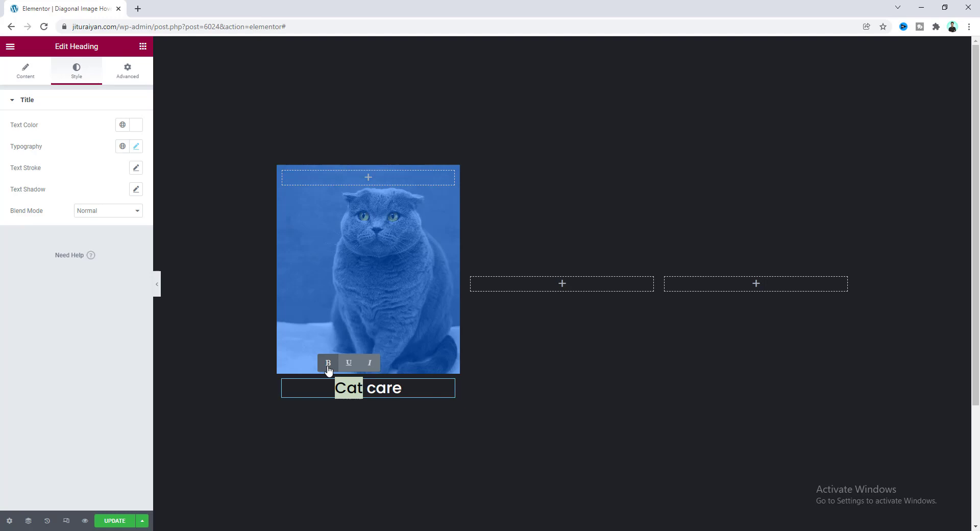
click(328, 363)
click(423, 387)
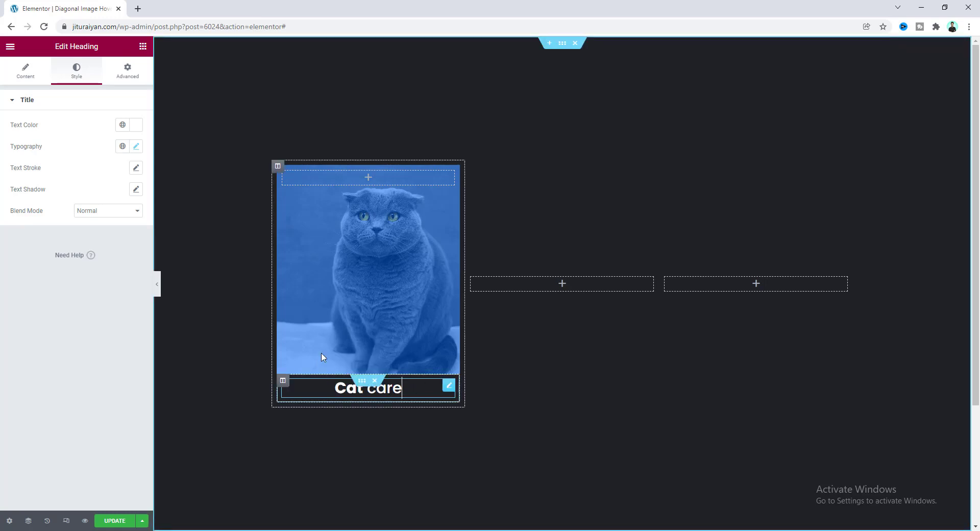
- Add a white divider with gap 2 above the Cat care heading
click(143, 49)
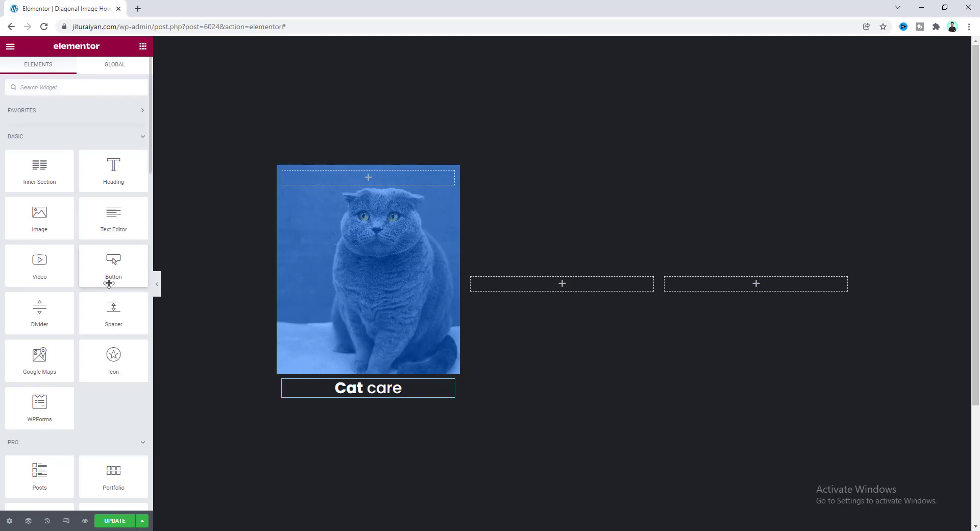
drag(26, 312, 340, 371)
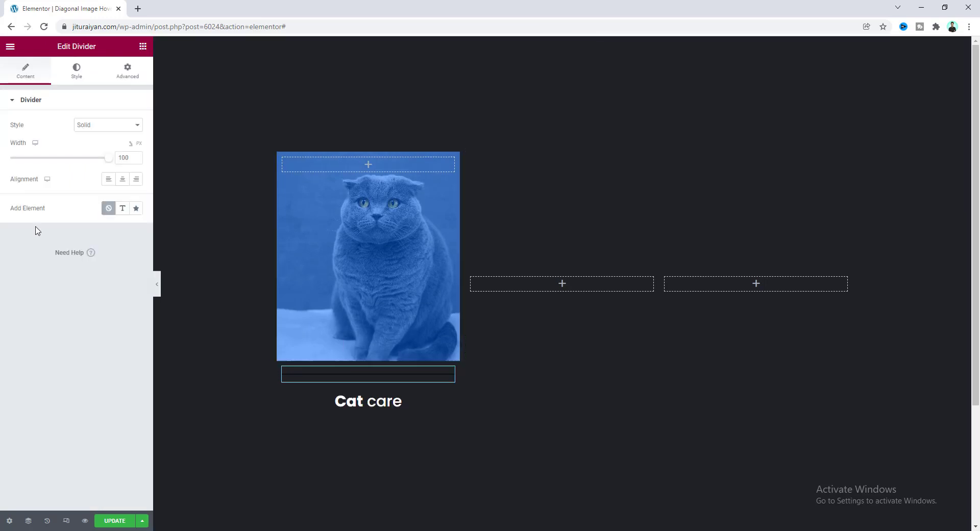
click(76, 75)
click(136, 125)
click(36, 176)
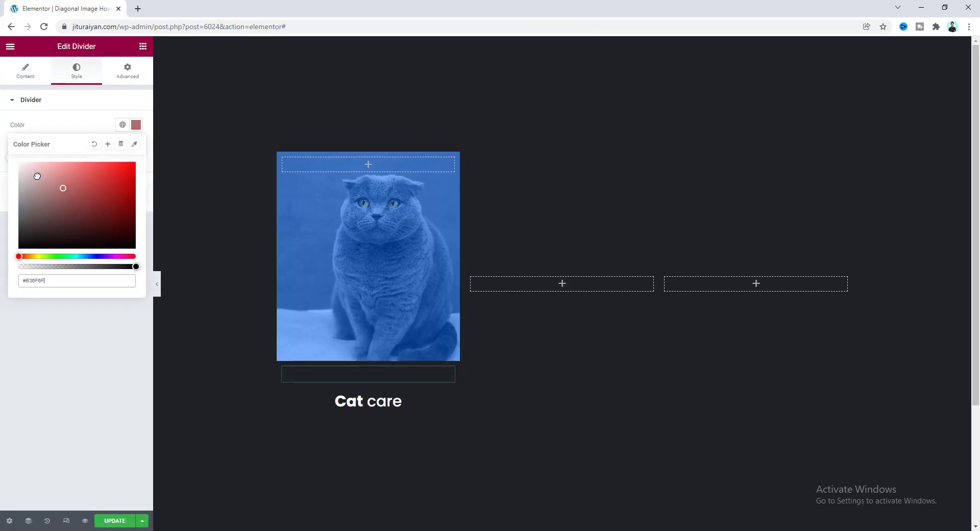
click(98, 132)
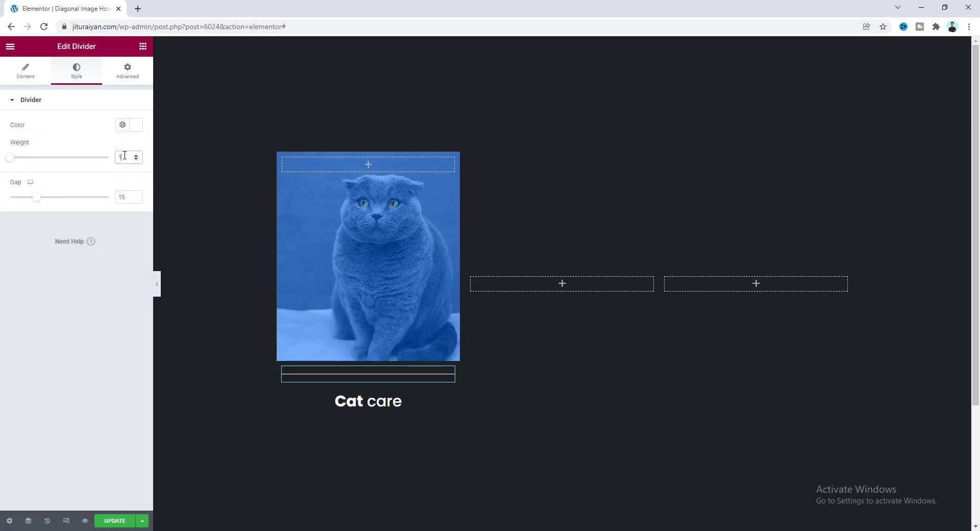
text(2)
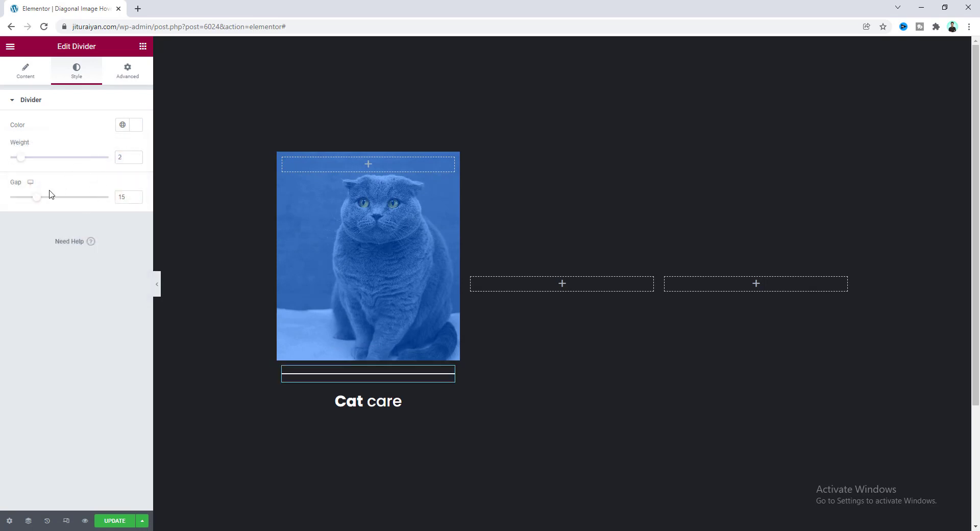
drag(39, 202, 4, 199)
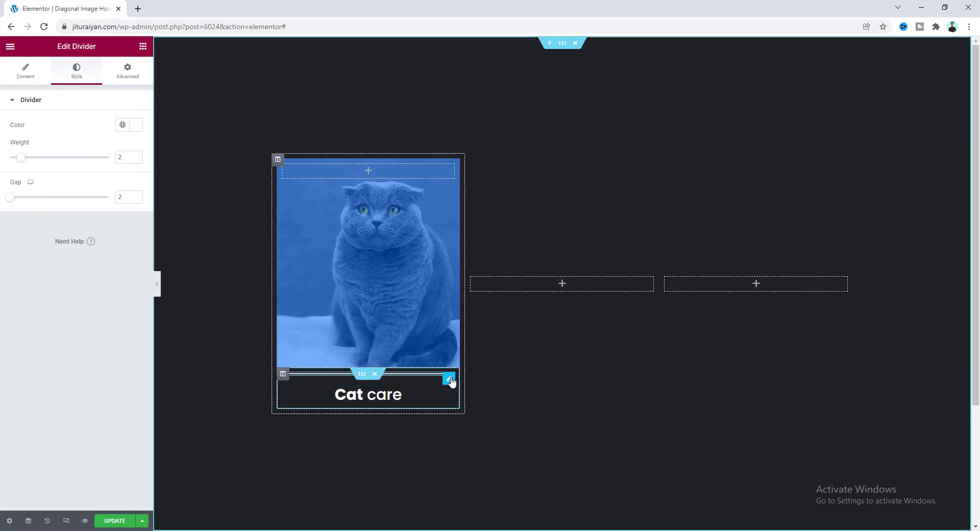
- Duplicate the divider and move the copy below the heading
right_click(450, 380)
click(473, 399)
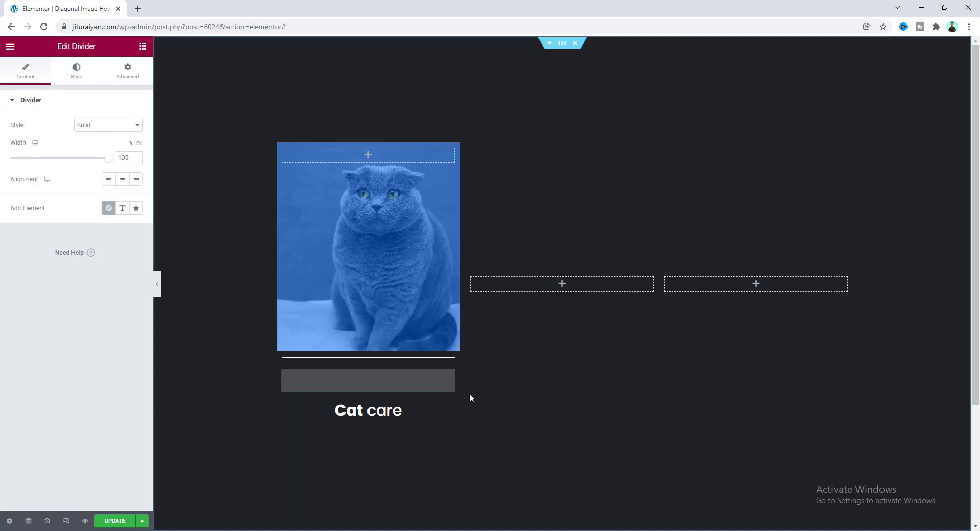
drag(448, 385, 426, 403)
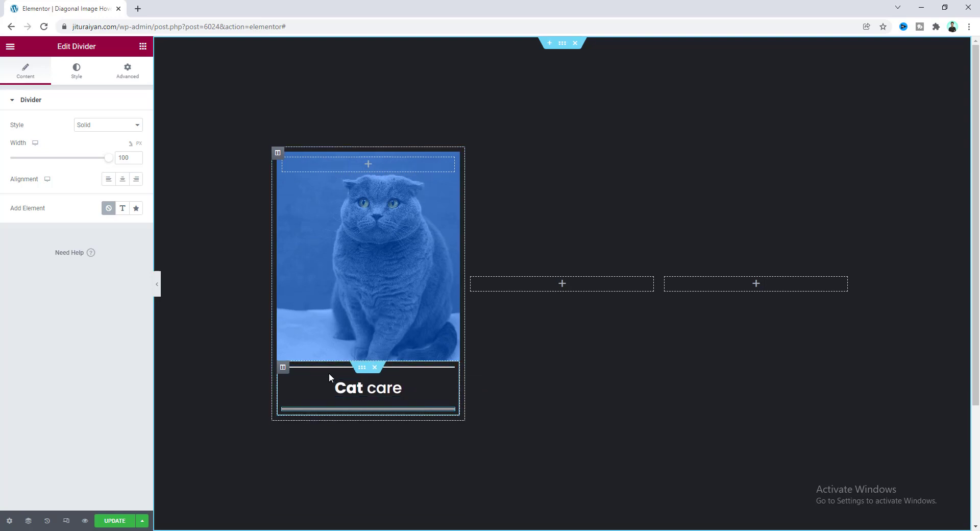
click(340, 388)
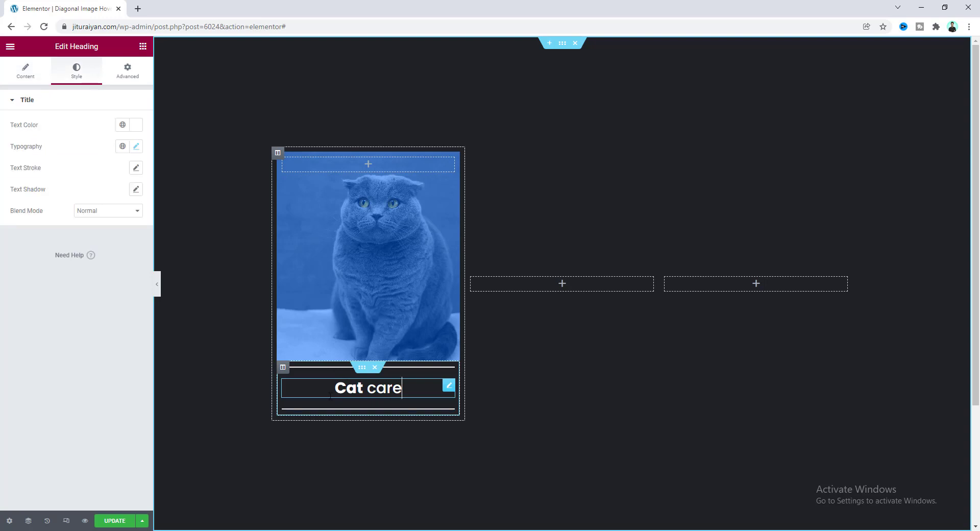
- Set the Cat care heading's top and bottom margins to -10
click(131, 71)
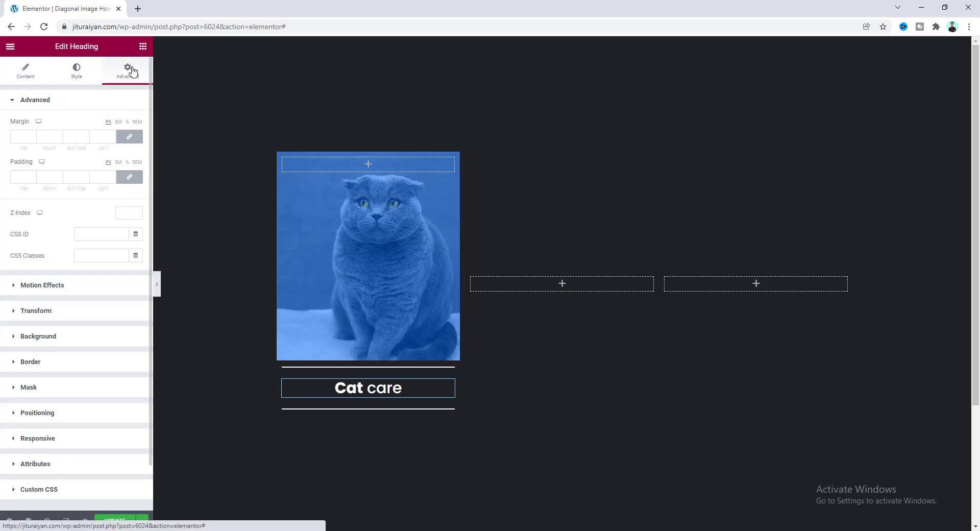
click(129, 137)
double_click(27, 137)
text(-10)
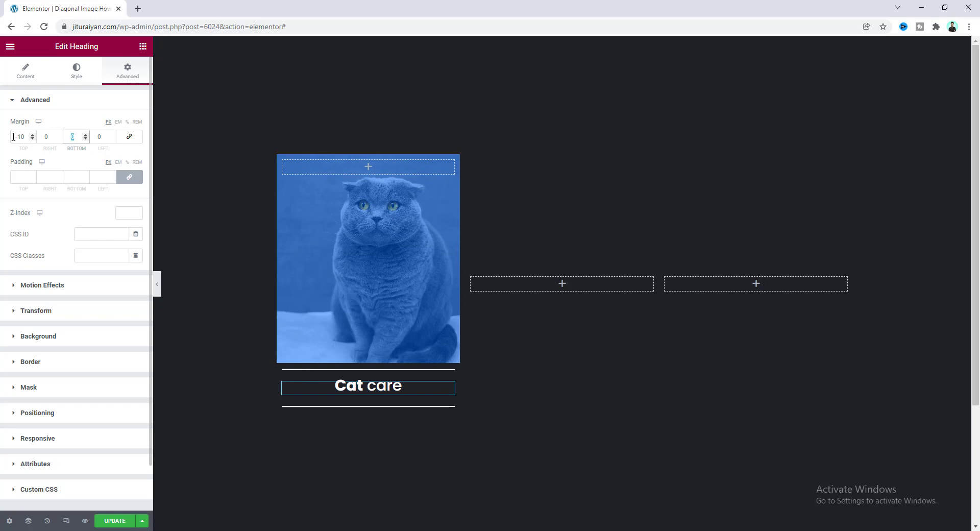
double_click(72, 136)
text(-10)
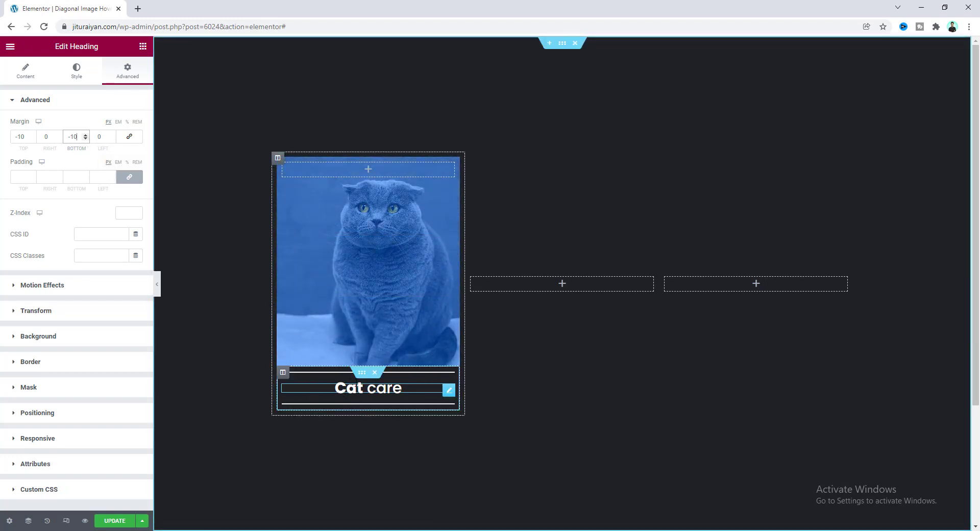
- Give the heading's inner section the CSS class "diagonal"
click(362, 375)
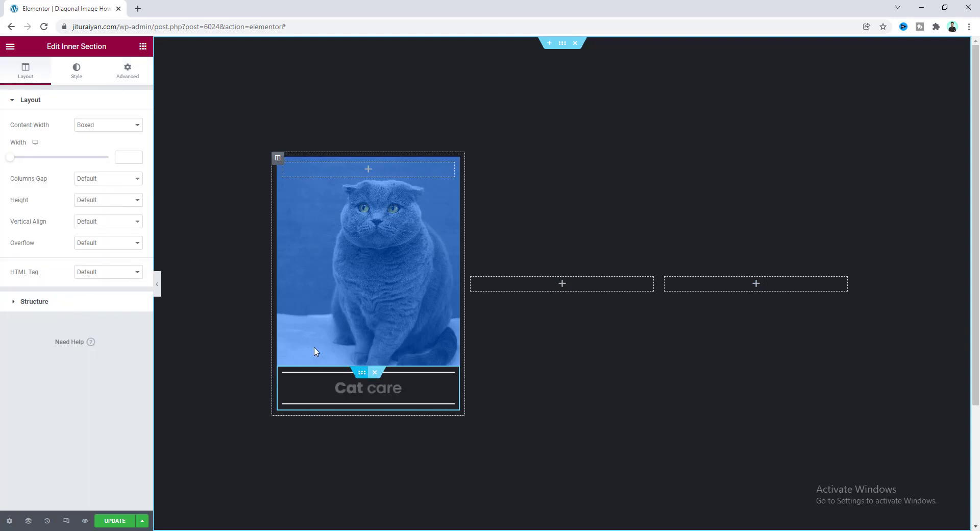
click(132, 69)
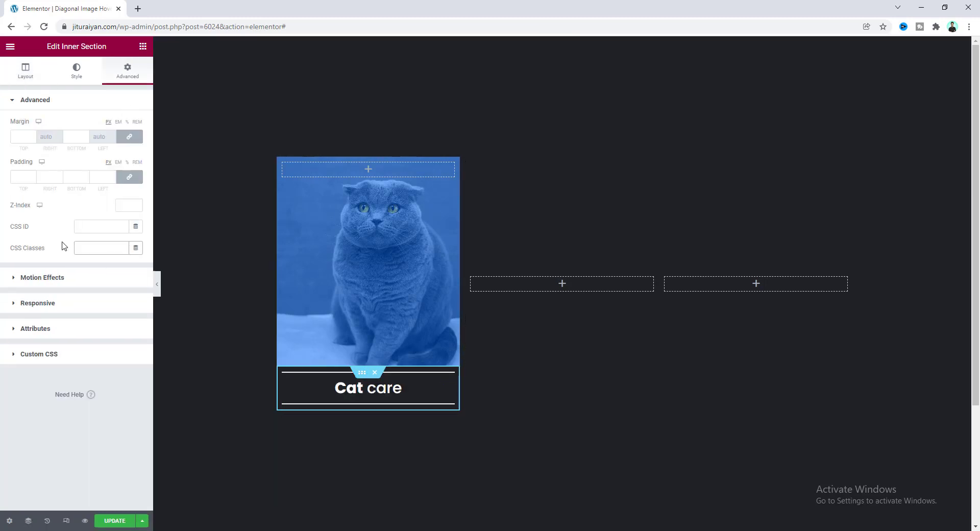
text(diagonal)
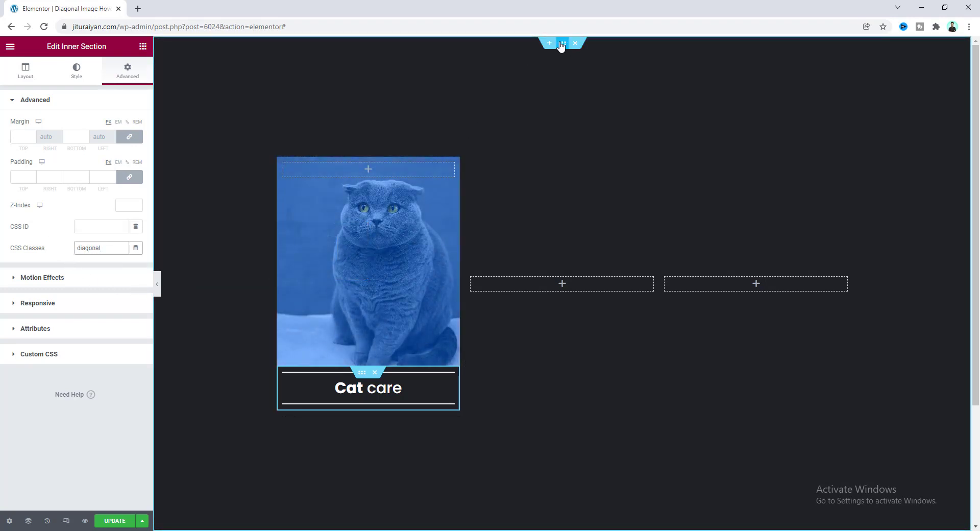
click(562, 44)
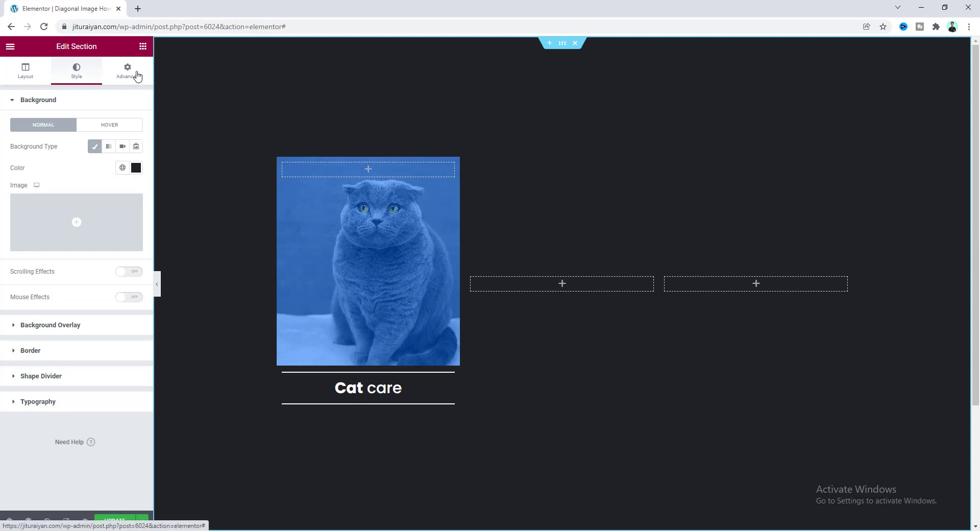
- Paste custom CSS making .diagonal absolute and hiding the widget-wrap overflow
click(131, 72)
click(44, 355)
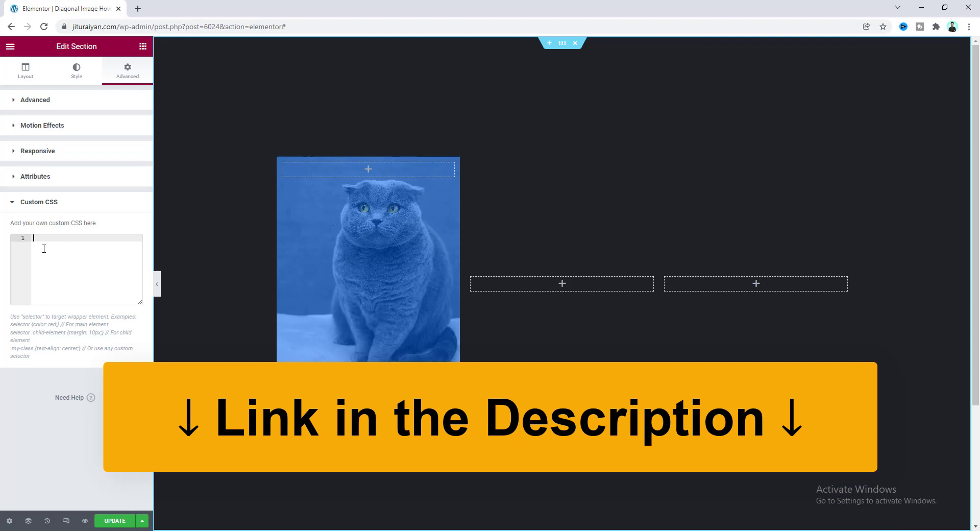
text(selector .diagonal{     position: absolute; } selector .elementor-top-column > .elementor-widget-wrap{     overflow: hidden; })
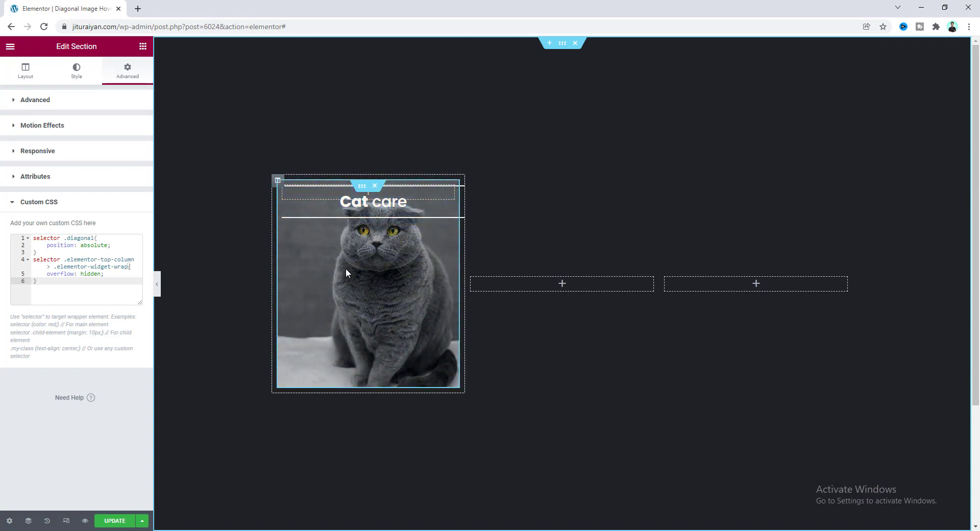
- Vertically centre the cat column's content, with 0 padding and a 20 border radius
click(277, 182)
click(95, 148)
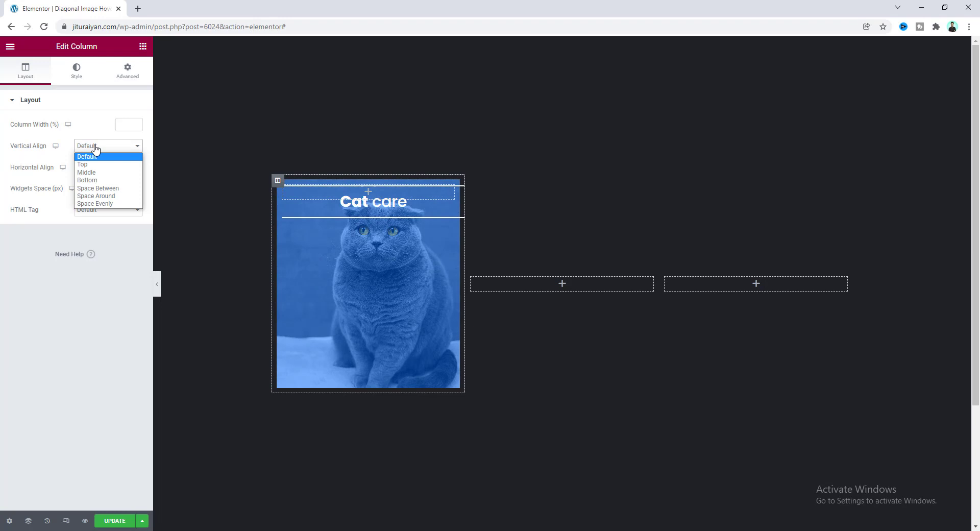
click(100, 173)
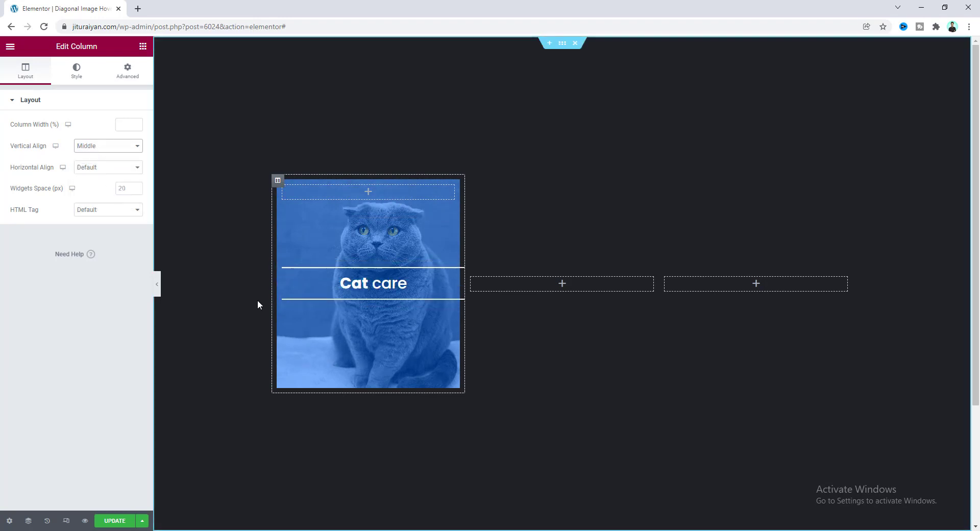
click(127, 71)
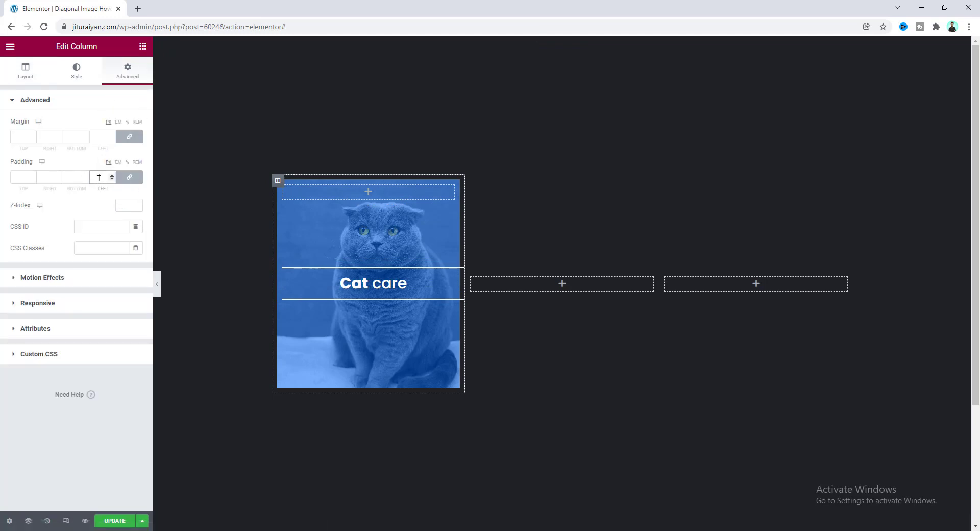
click(99, 178)
text(0)
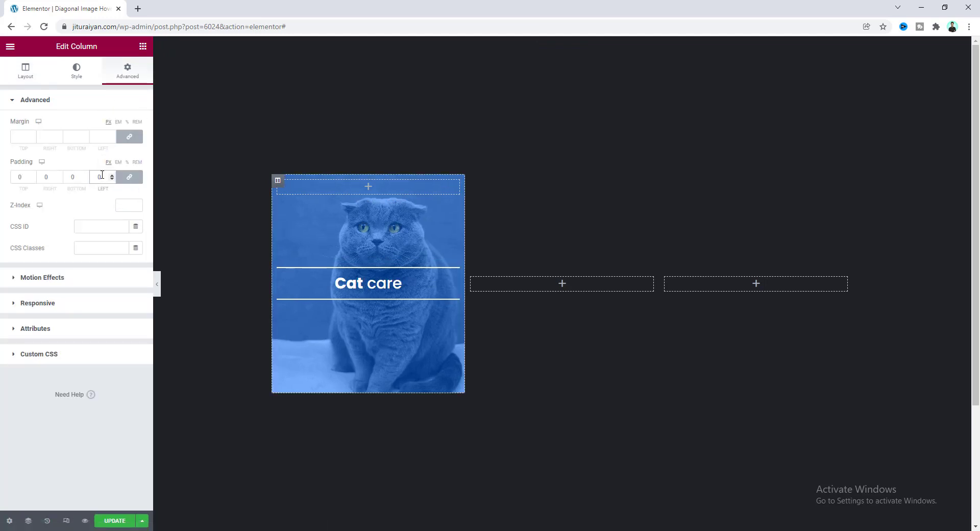
click(70, 77)
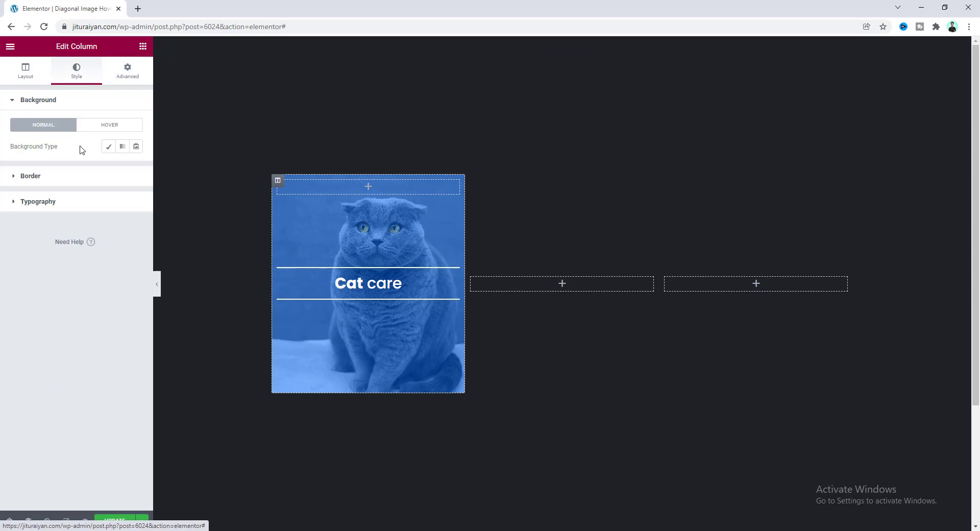
click(83, 178)
text(20)
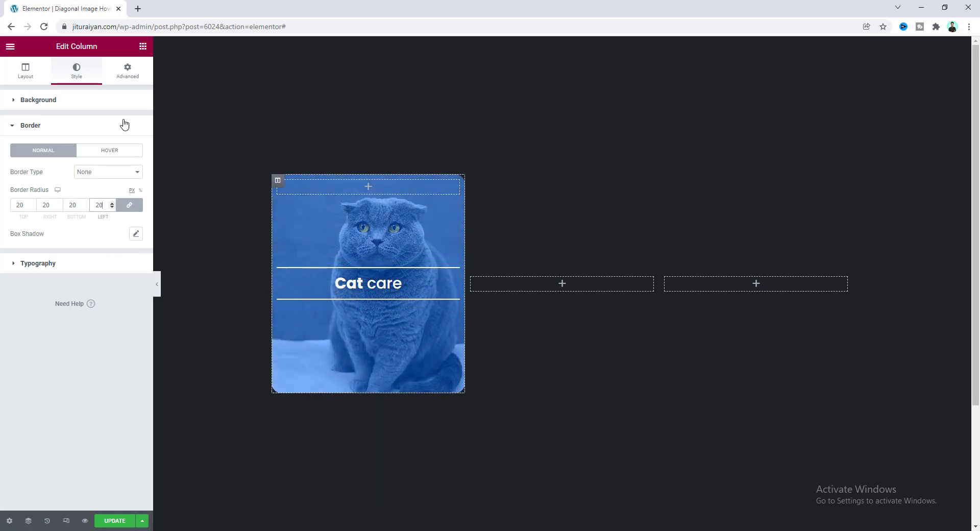
- Give the cat column 10 left and right margins
click(127, 74)
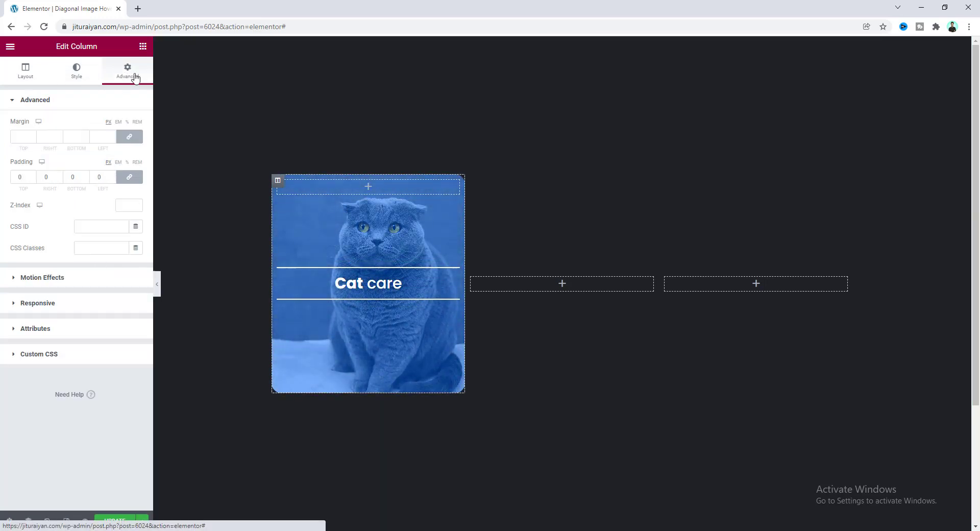
click(130, 137)
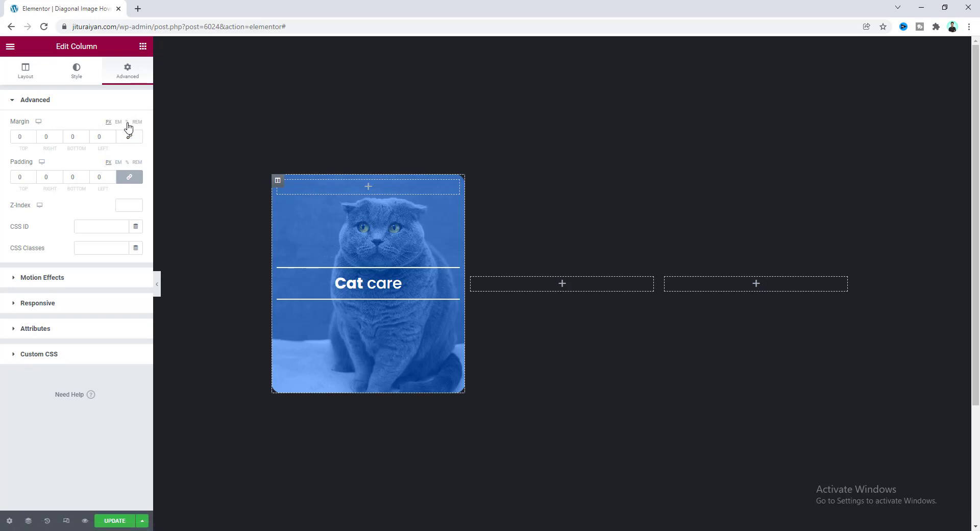
click(58, 137)
text(10)
key(Tab)
key(Tab)
text(10)
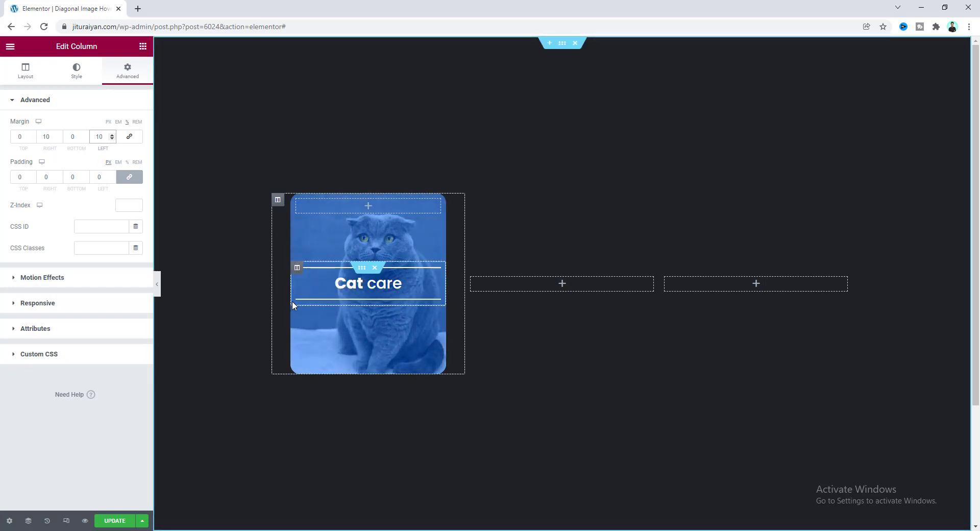
- Set the diagonal inner section's left and right padding to 5
click(362, 268)
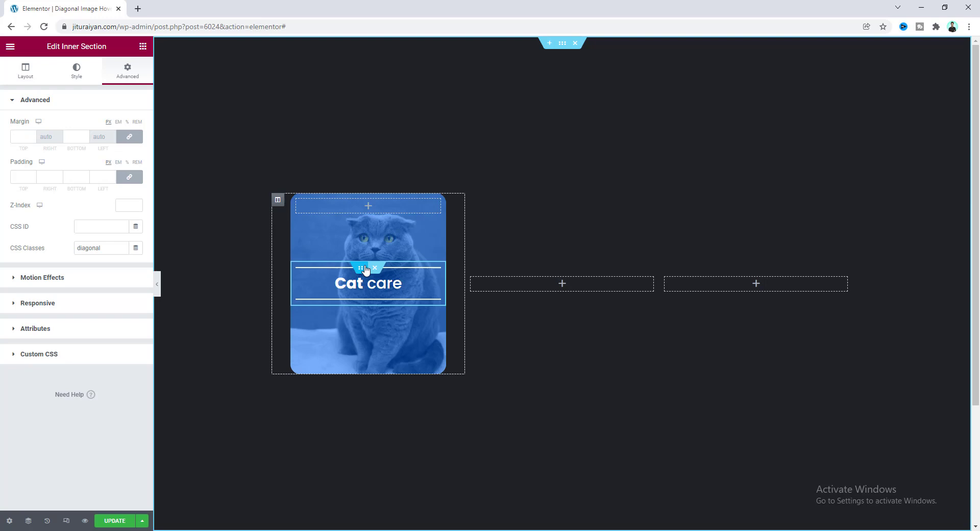
click(130, 177)
double_click(50, 177)
text(5)
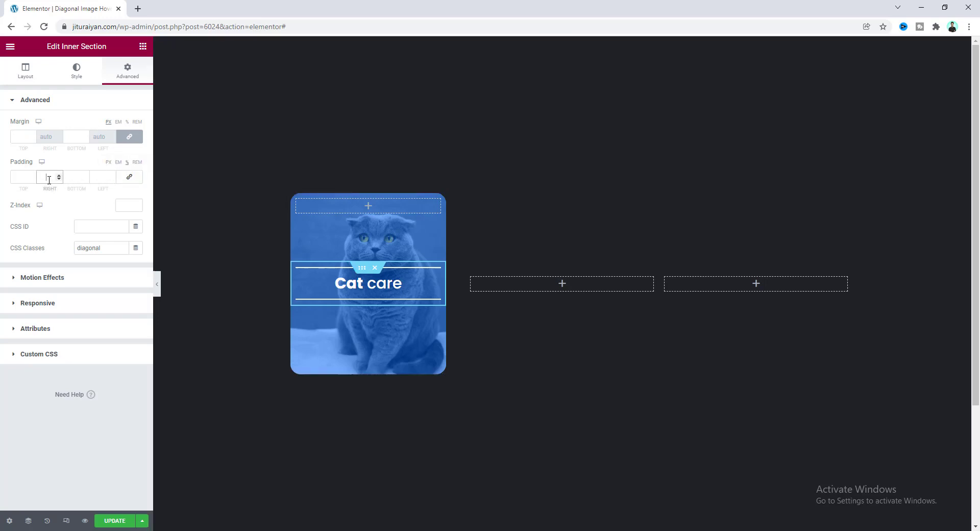
double_click(99, 177)
text(5)
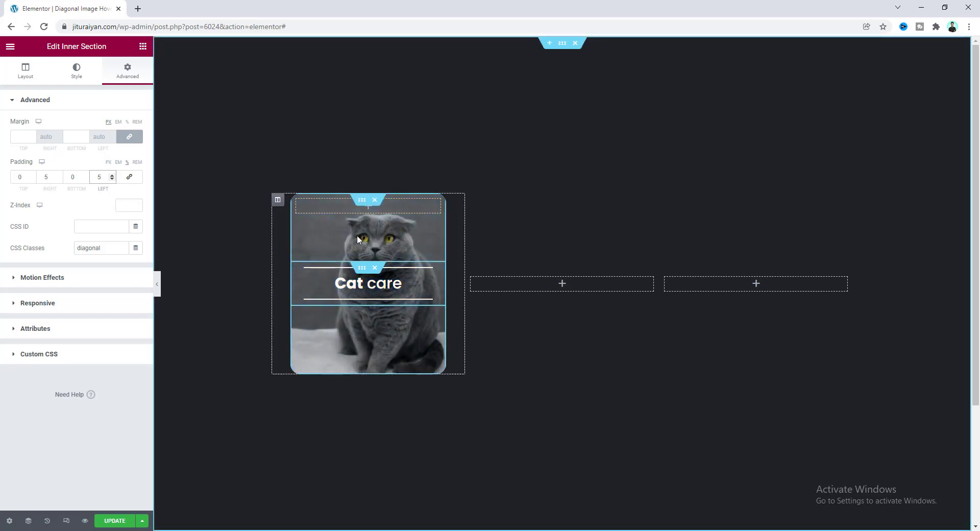
- Append hover CSS rotating the Cat care block -45deg with 0.5s transitions, then preview it
click(569, 45)
click(80, 362)
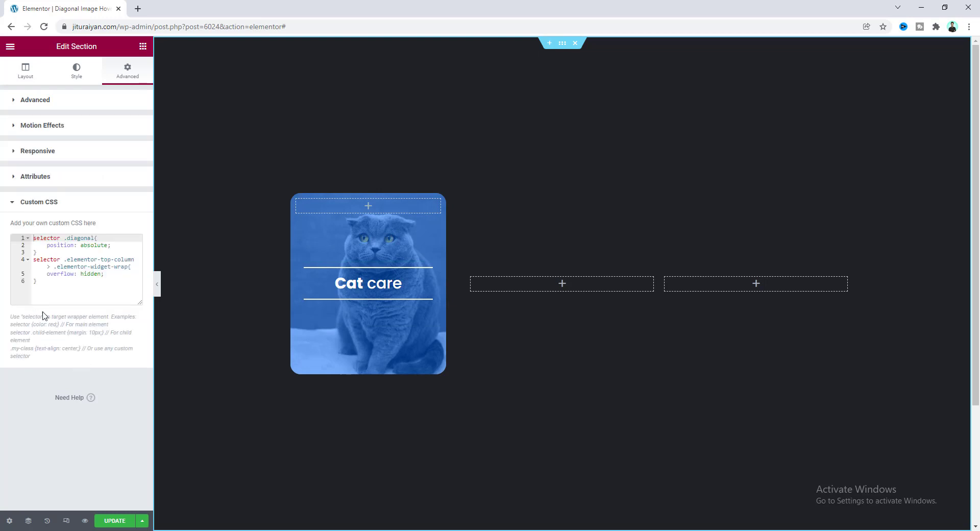
click(45, 295)
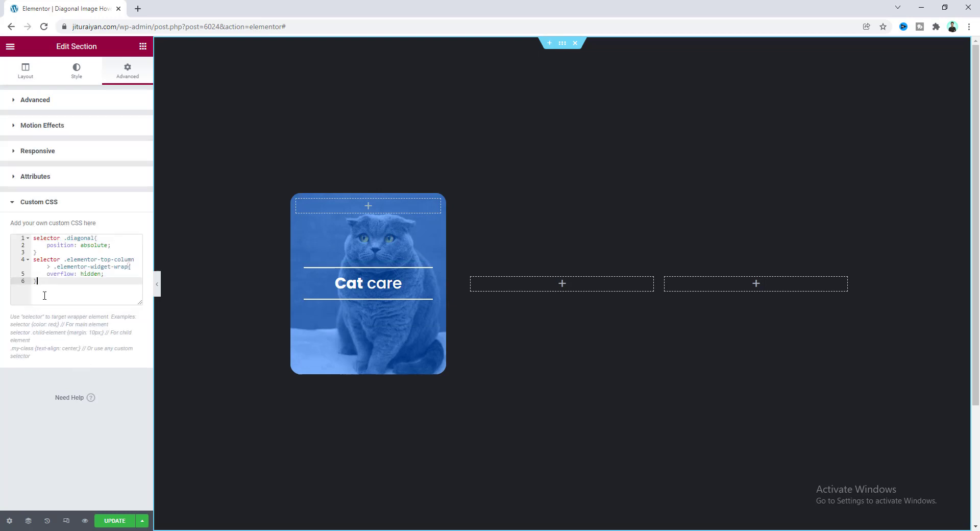
key(ctrl+v)
click(157, 283)
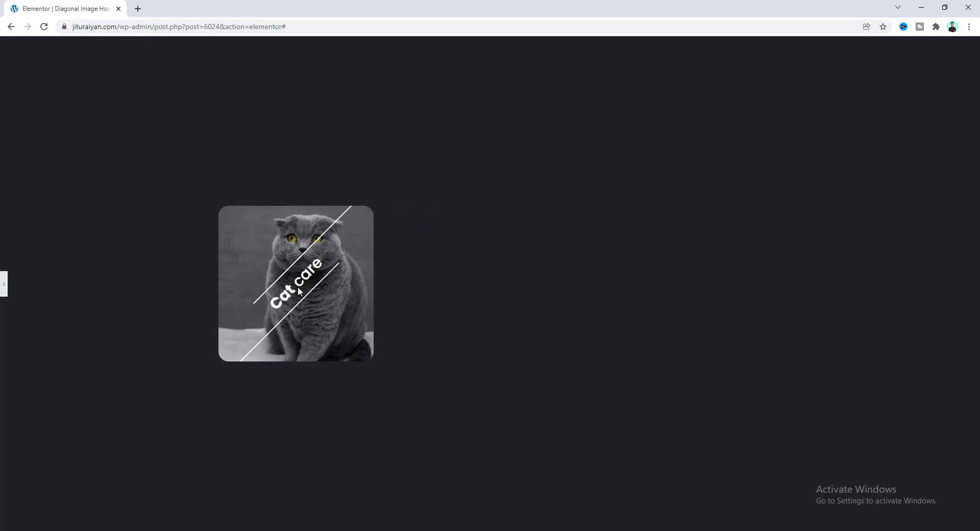
click(4, 284)
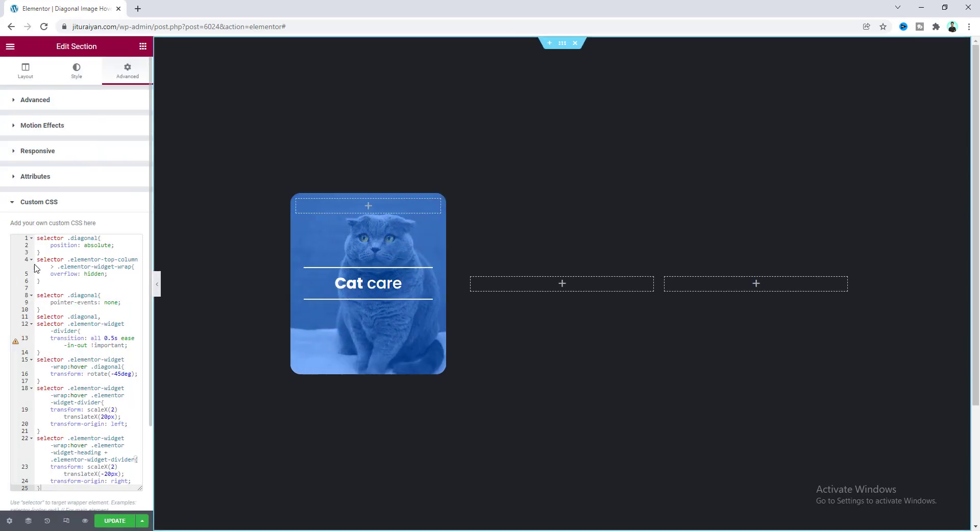
scroll(124, 321, down, 2)
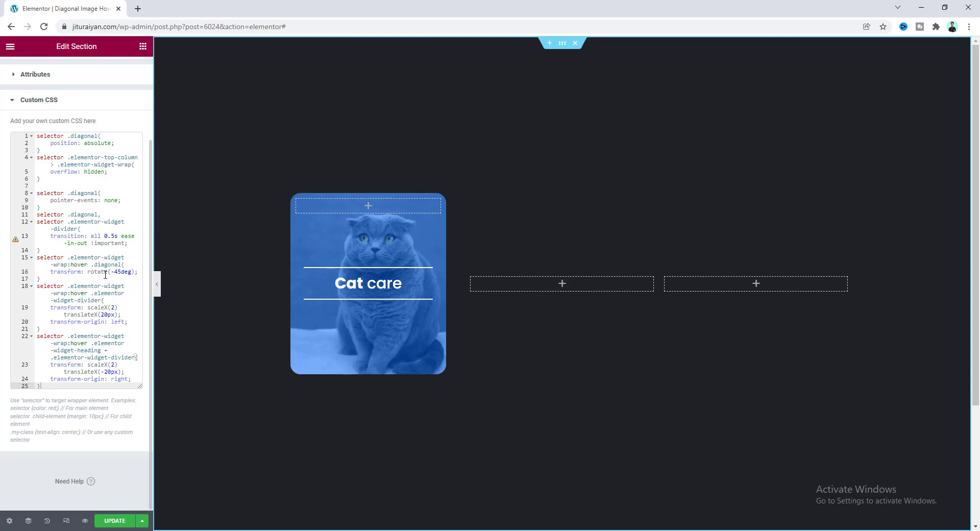
mouse_move(344, 305)
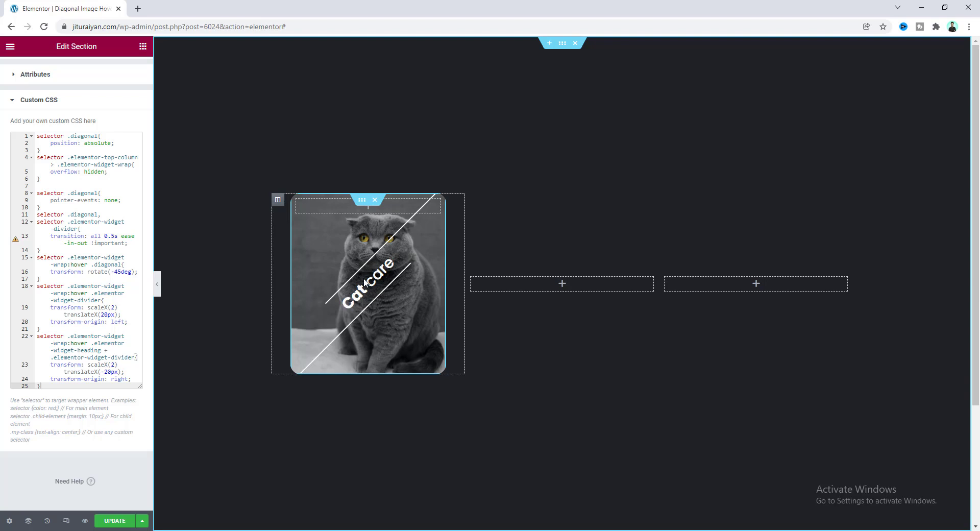
- Select the cat card's column and bring up the widget list
click(363, 205)
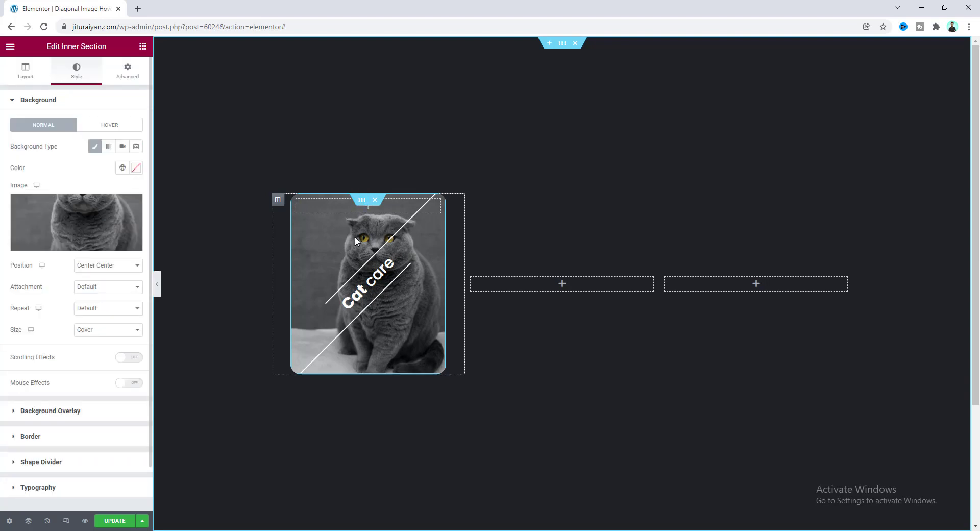
click(279, 201)
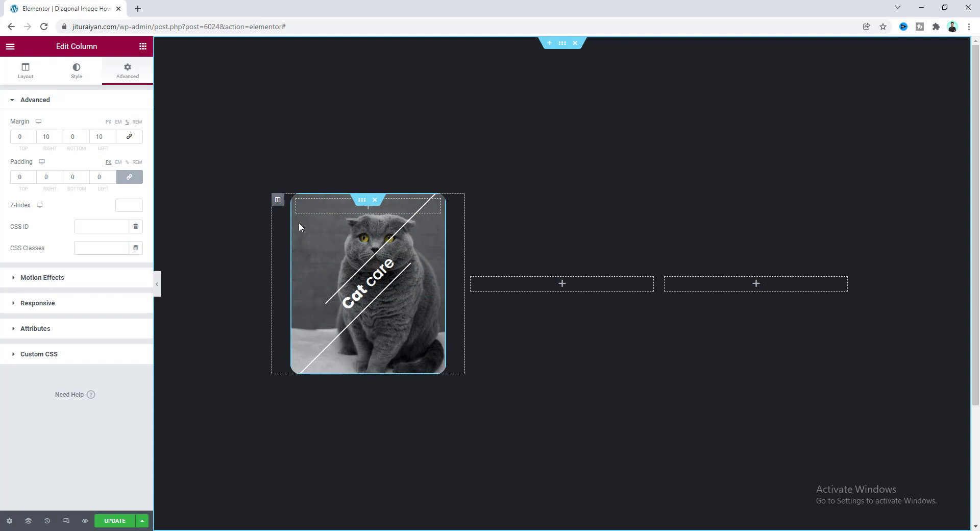
click(144, 47)
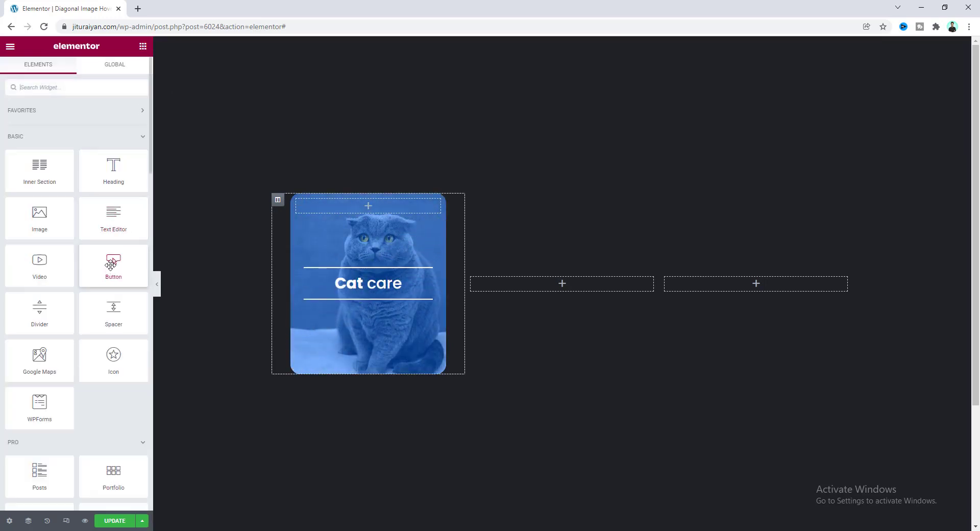
- Place a Button widget at the top of the cat card's column and select it in the Navigator
drag(114, 266, 351, 199)
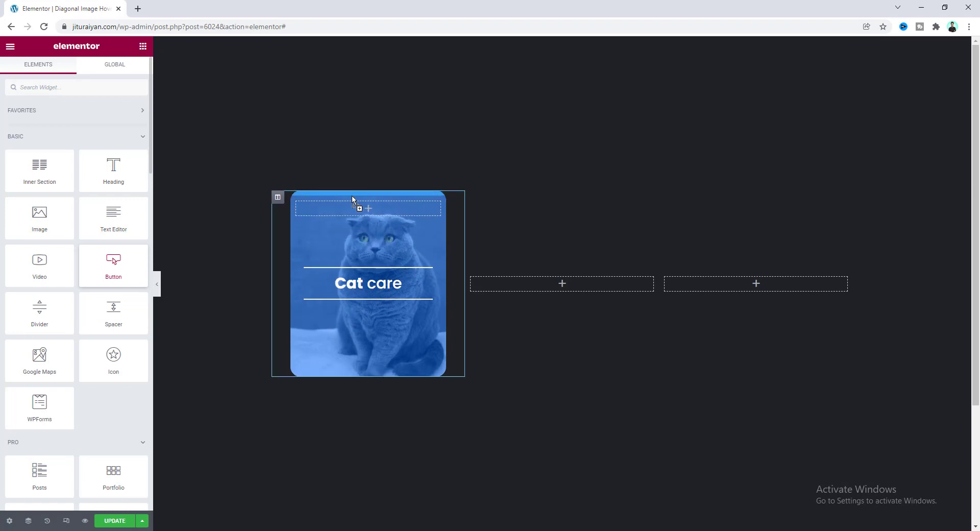
right_click(378, 190)
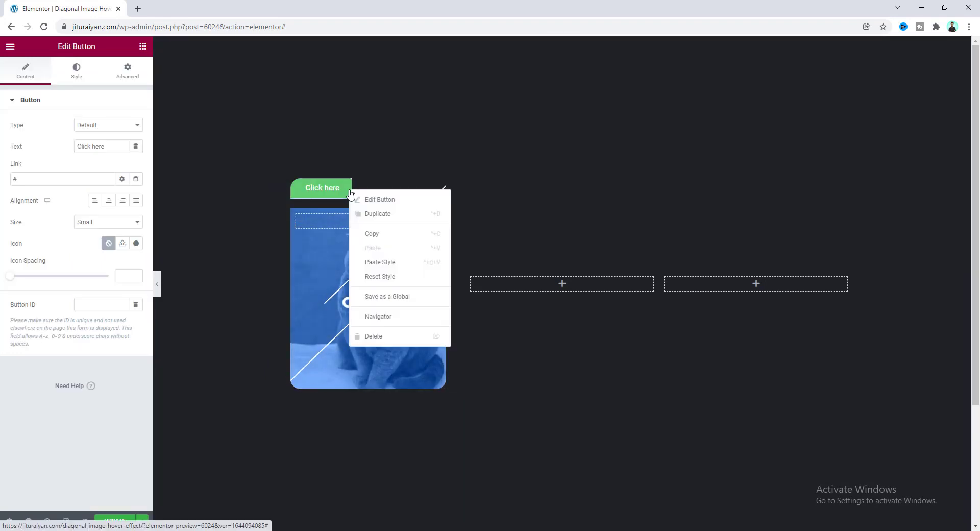
click(402, 319)
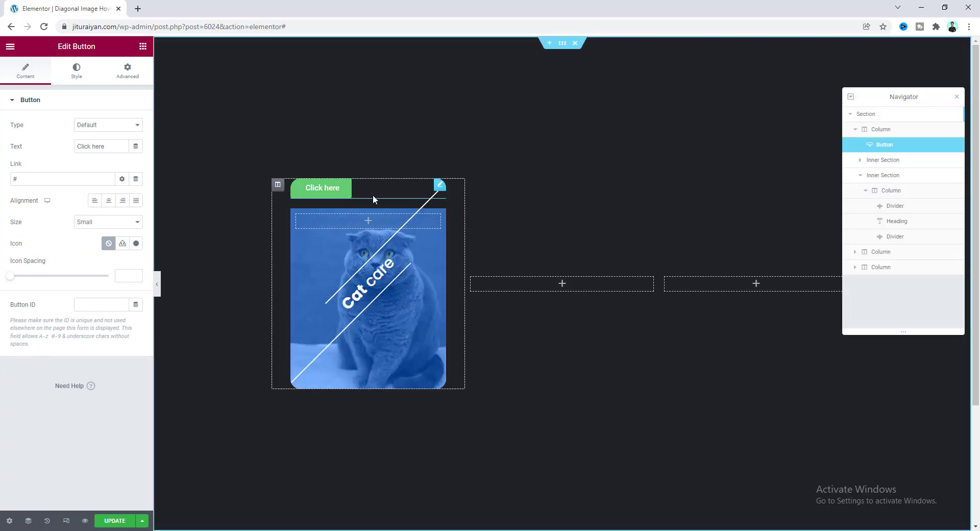
click(887, 145)
click(110, 146)
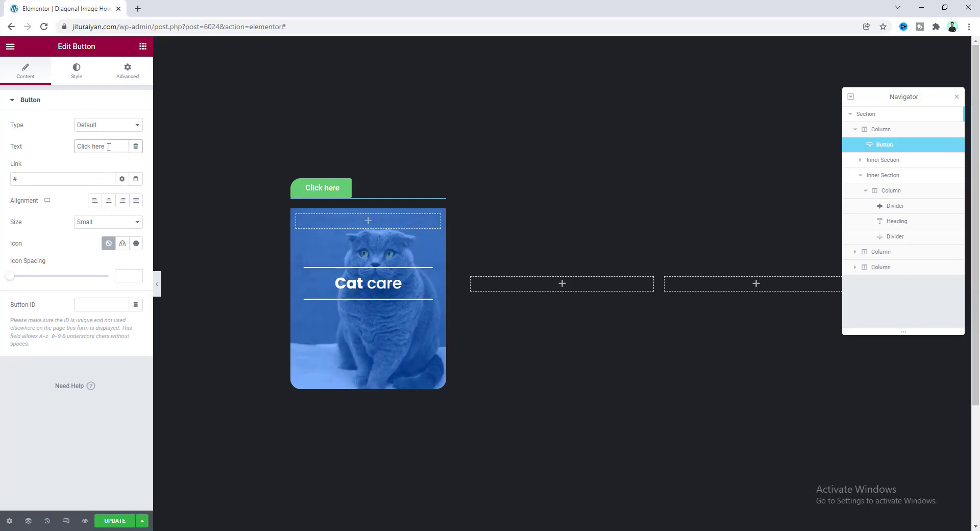
drag(109, 147, 64, 152)
key(BackSpace)
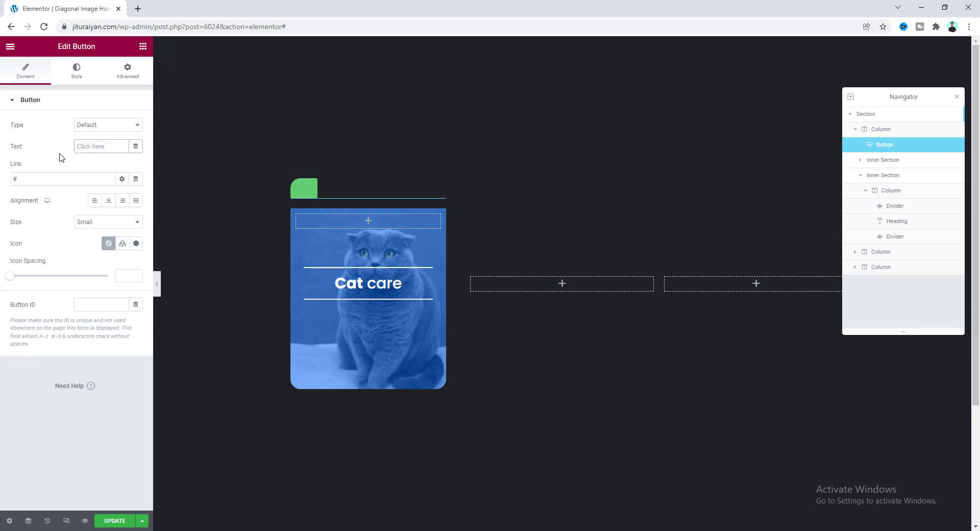
click(137, 201)
drag(65, 179, 4, 182)
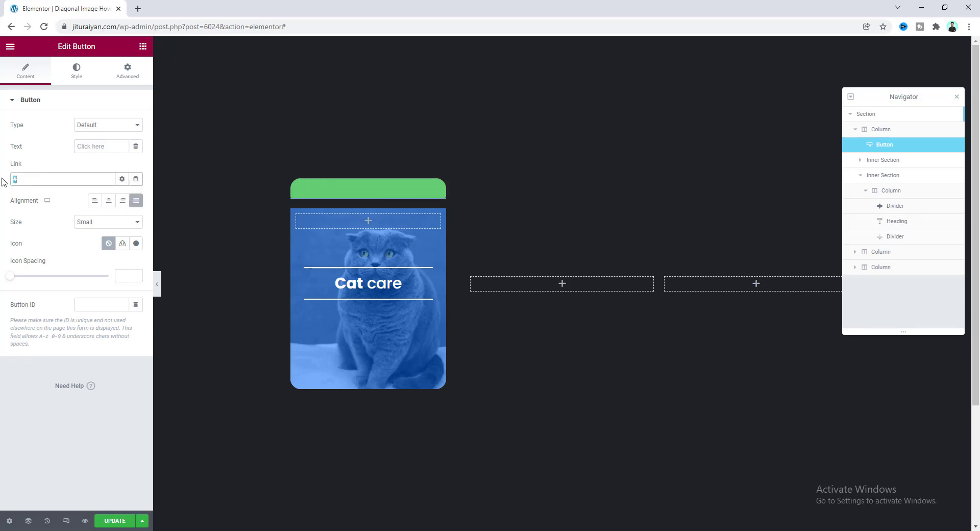
text(https://jituraiyan.com/sample-page/)
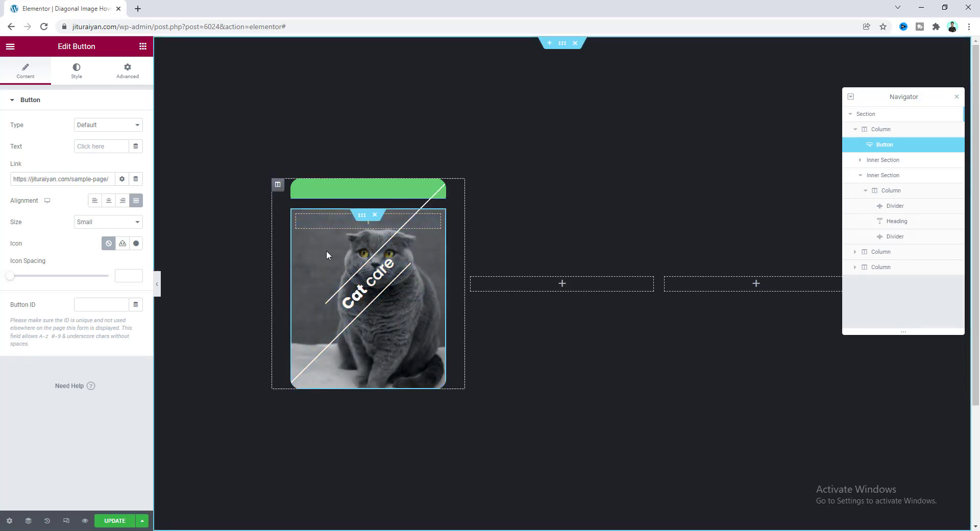
- Set the button's Position to Absolute
click(130, 74)
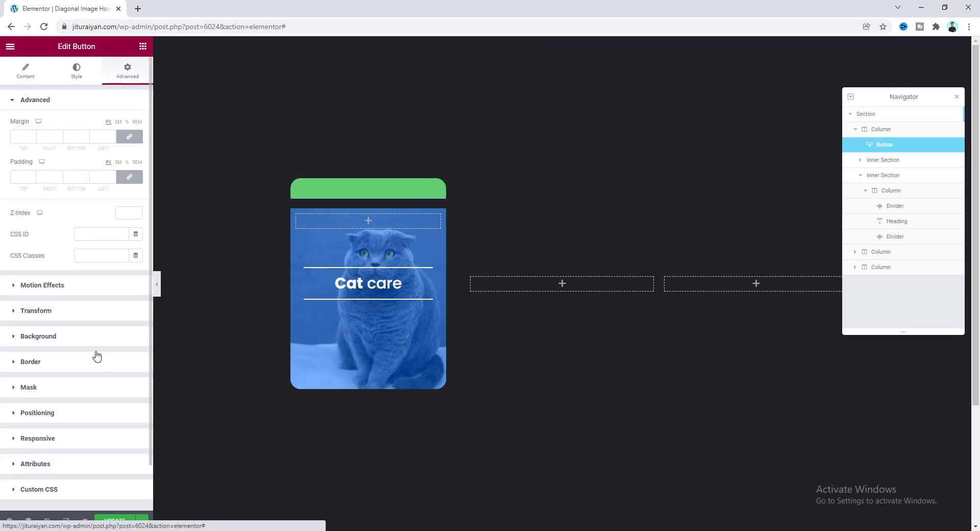
click(72, 414)
click(103, 301)
click(105, 321)
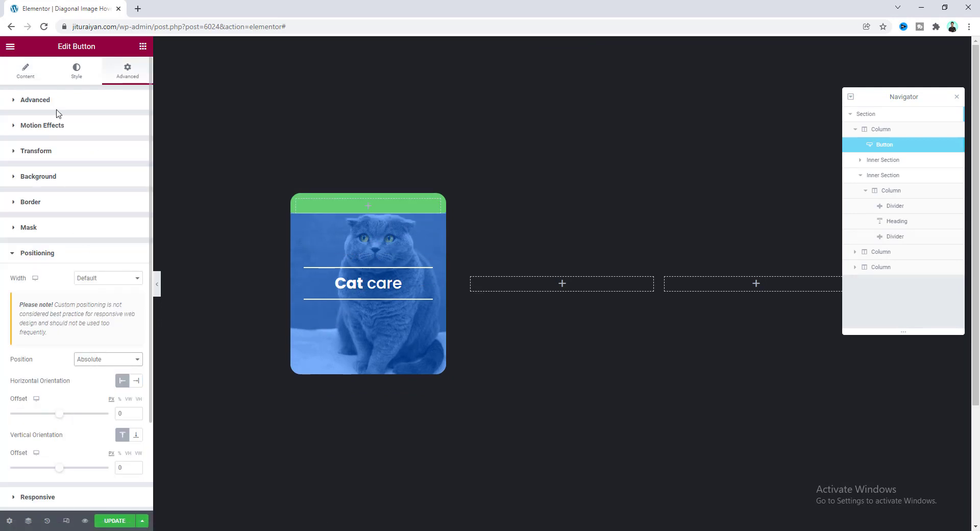
- Give the button 50 px top and bottom padding and a fully transparent background colour
click(75, 74)
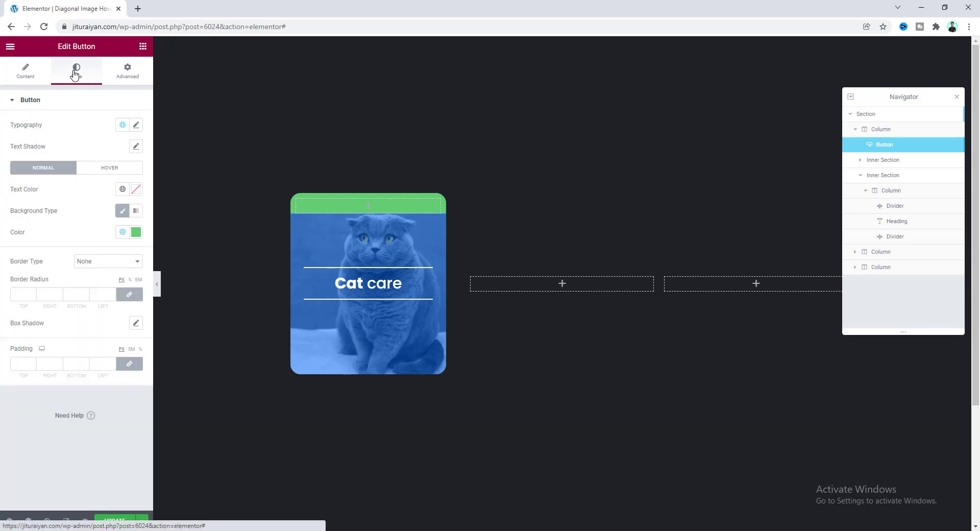
click(130, 365)
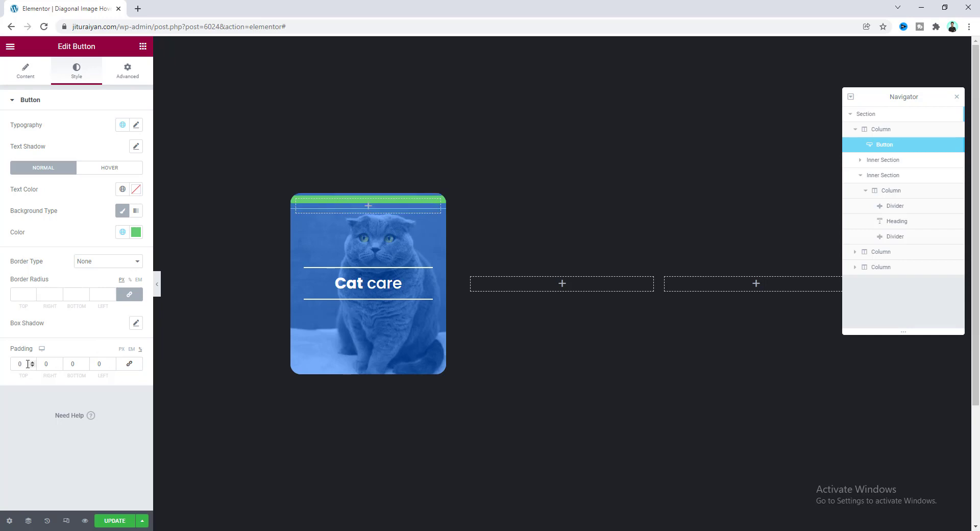
text(50)
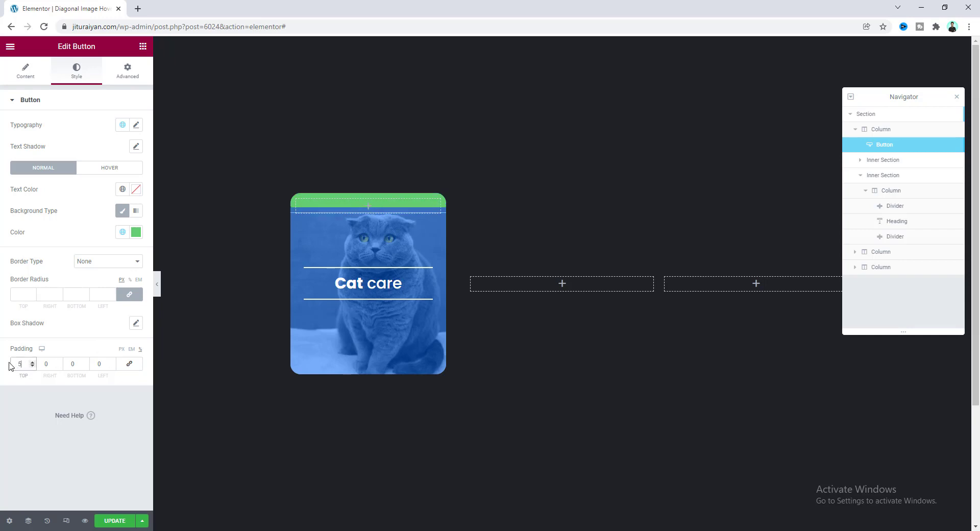
key(Tab)
key(Tab)
text(50)
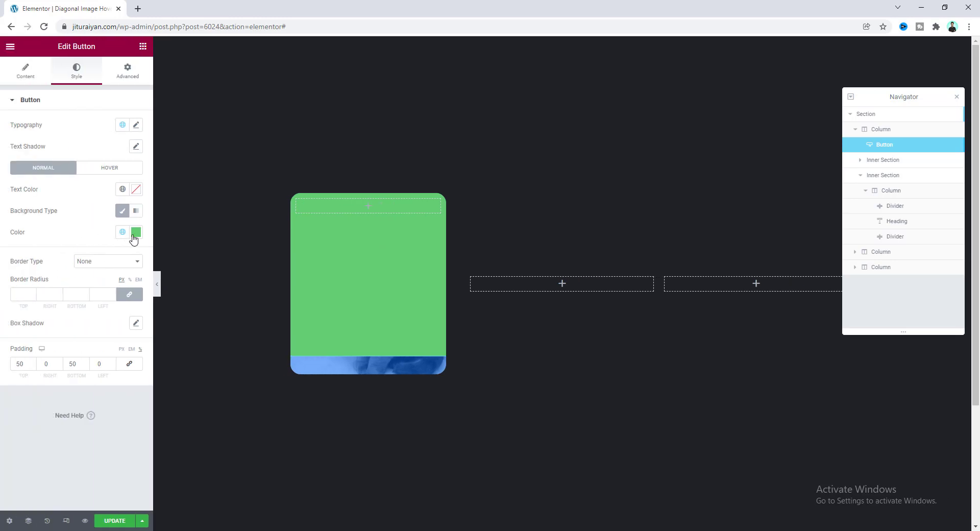
click(136, 231)
drag(93, 370, 6, 376)
click(81, 232)
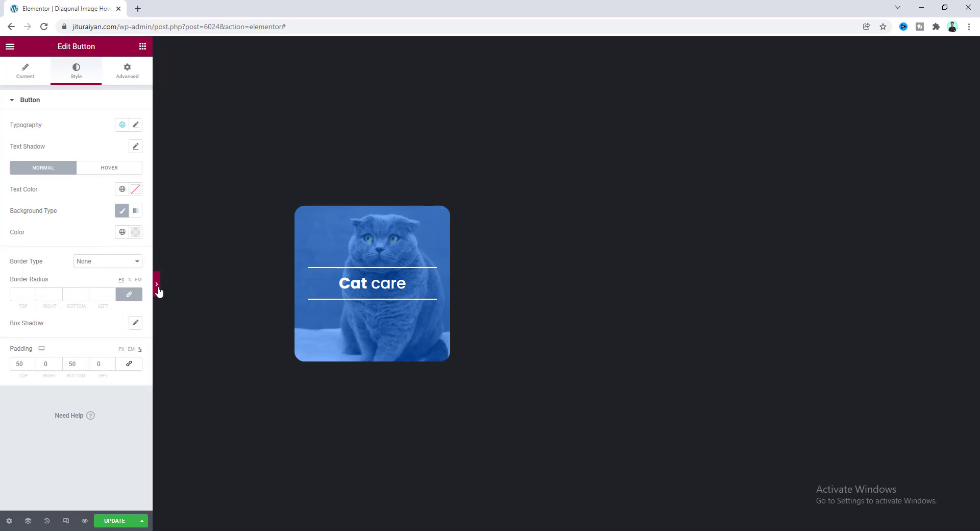
click(157, 284)
mouse_move(308, 291)
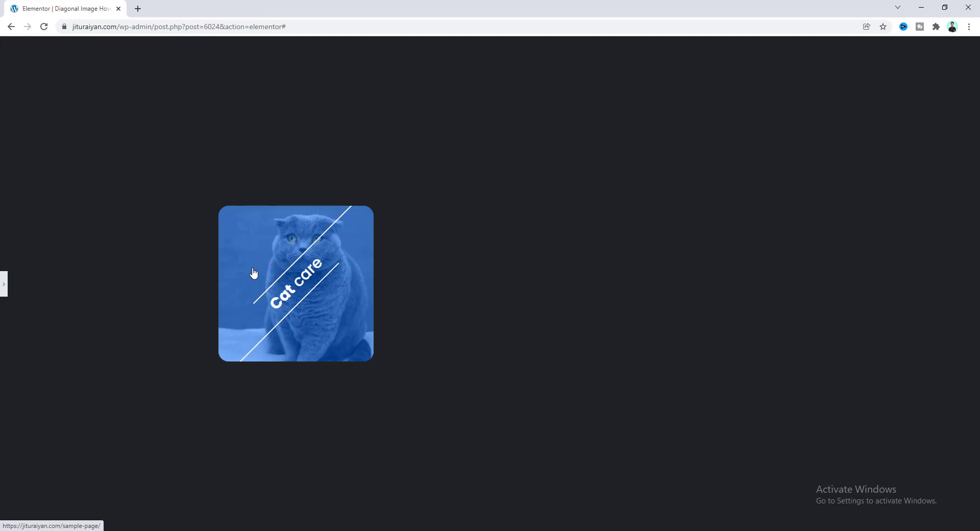
click(2, 290)
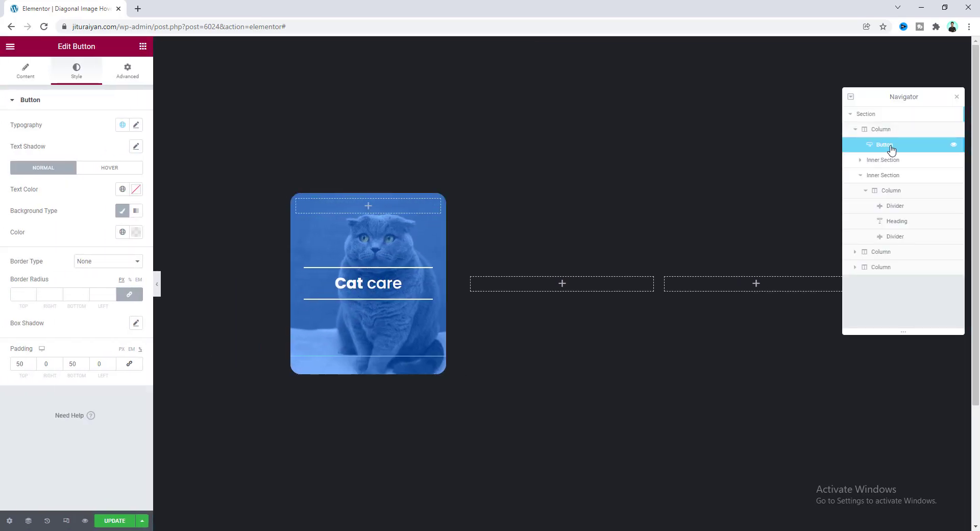
- Paste the hover overlay CSS rule into the button's Custom CSS
click(137, 77)
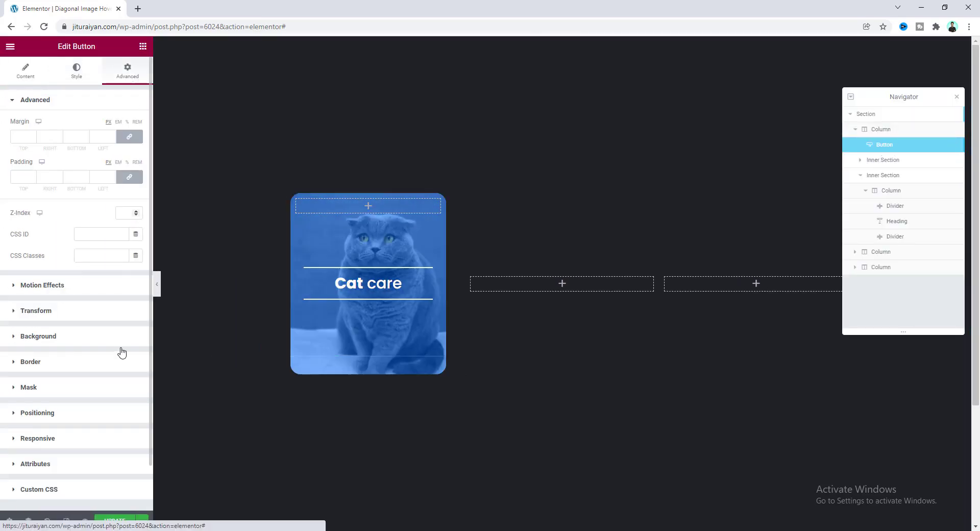
click(99, 498)
text(selector:hover + .elementor-inner-section:not(.diagonal) .elementor-background-overlay{     background: ; })
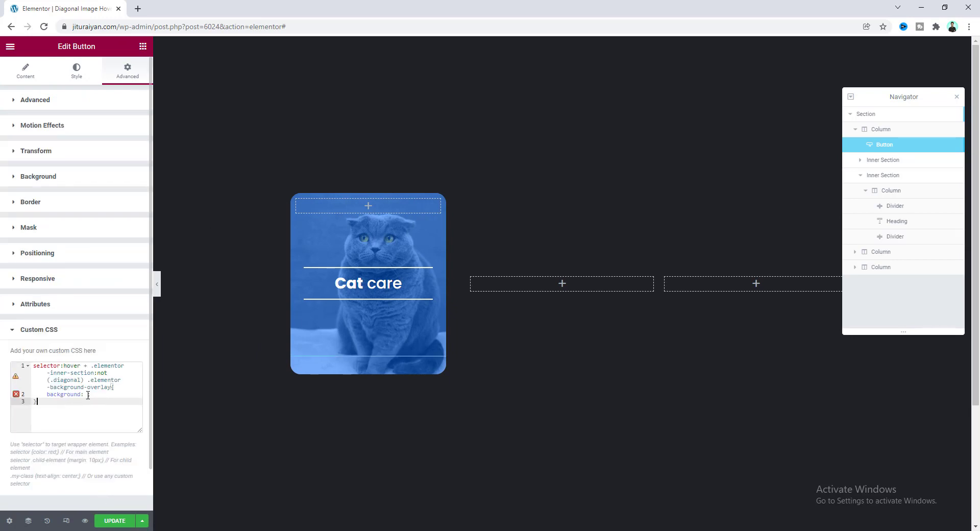
click(87, 394)
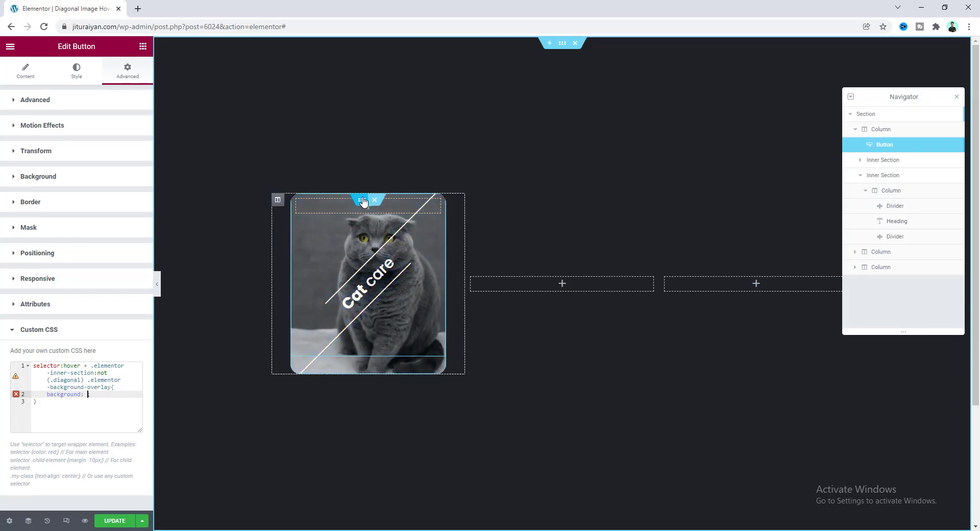
- Copy #00000075 from the inner section's hover overlay colour and paste it as the rule's background value
click(362, 201)
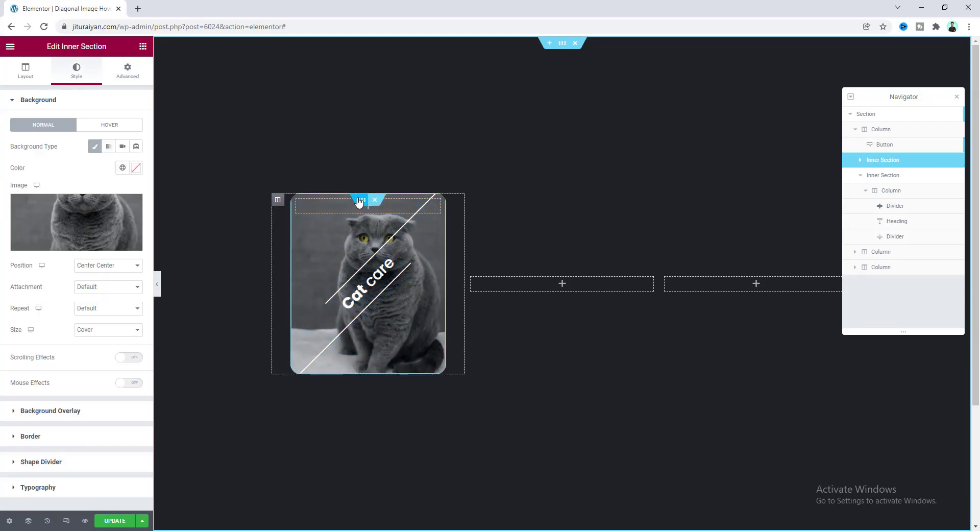
click(75, 411)
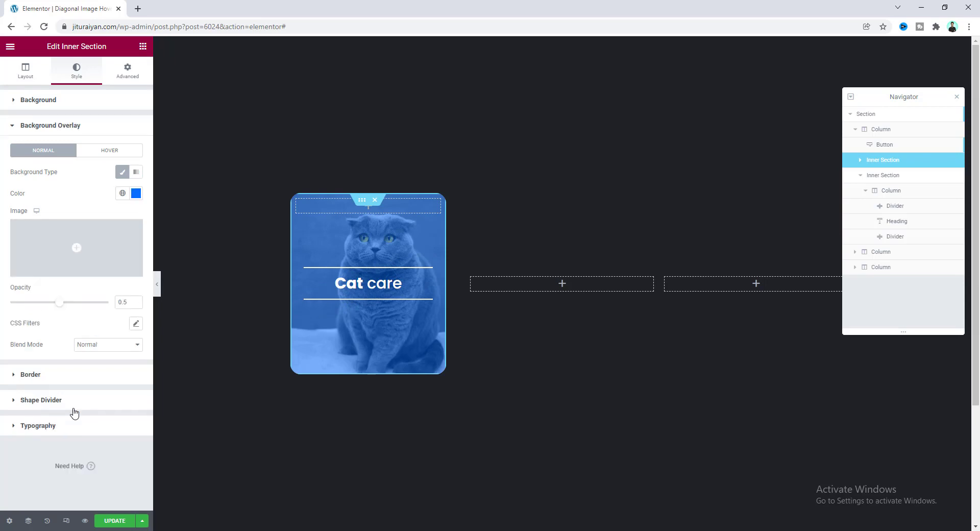
click(103, 154)
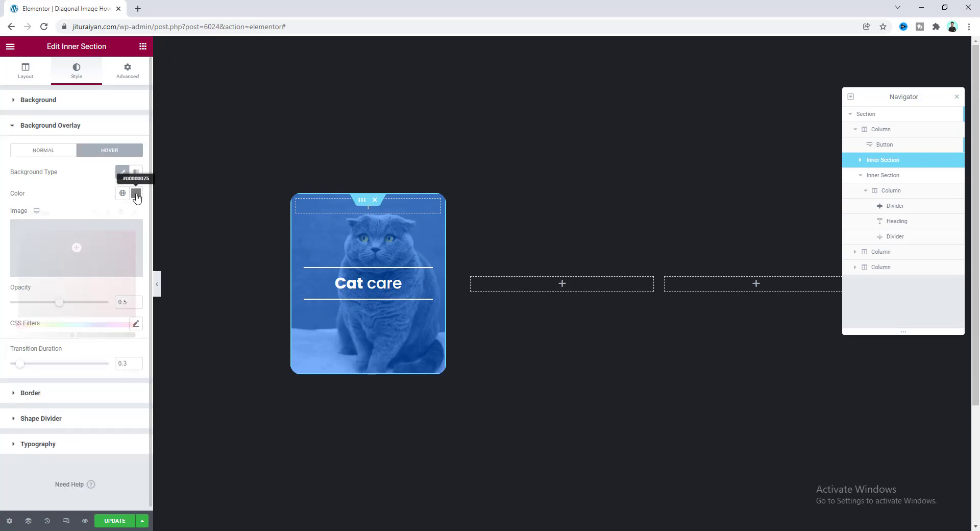
click(136, 193)
click(52, 350)
click(69, 184)
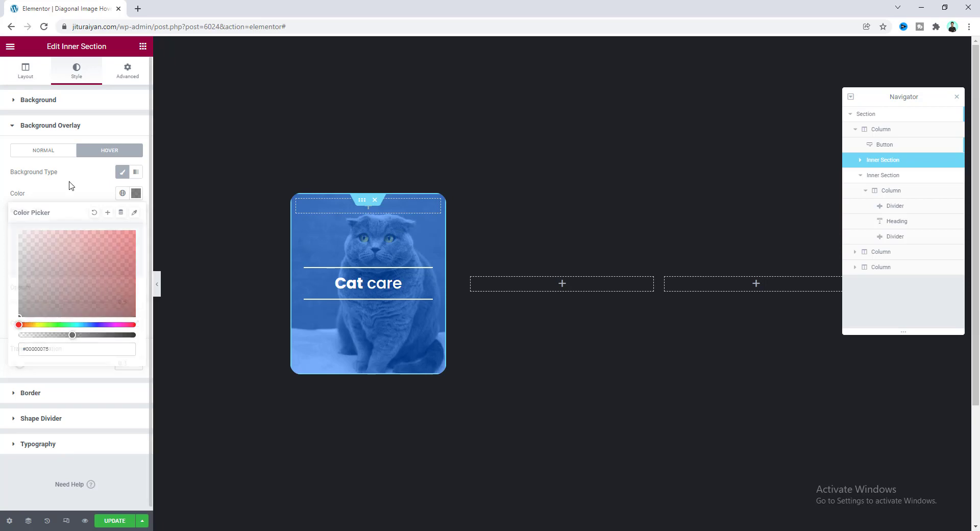
click(860, 147)
click(48, 488)
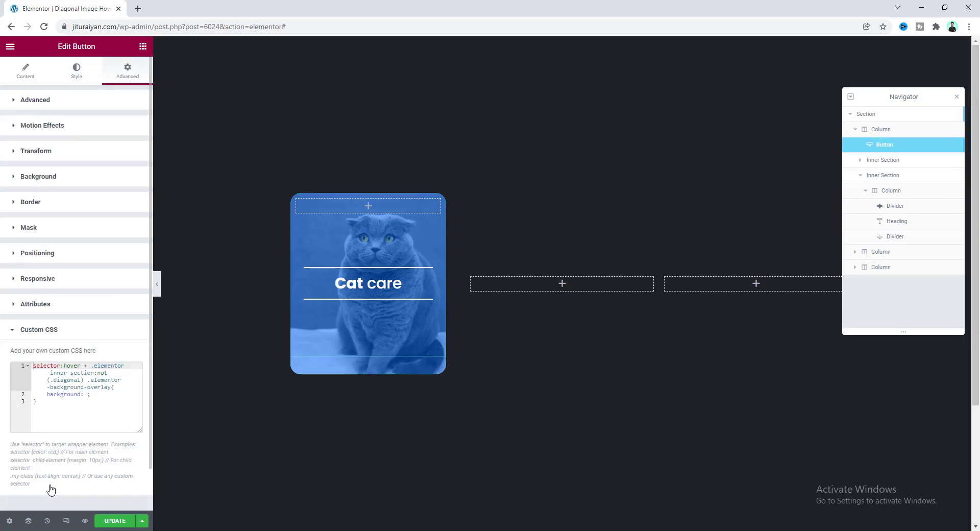
text(#00000075)
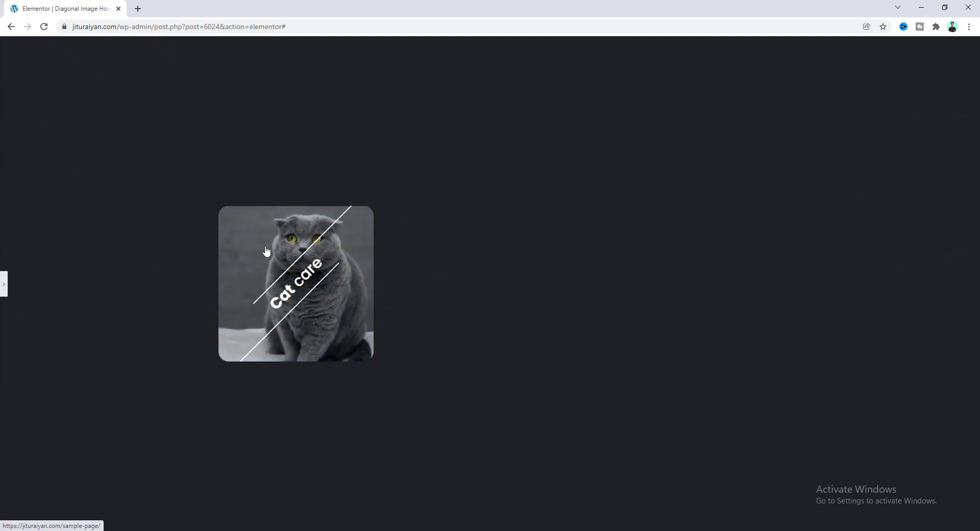
- Duplicate the cat card's column twice to make three cat cards
click(4, 284)
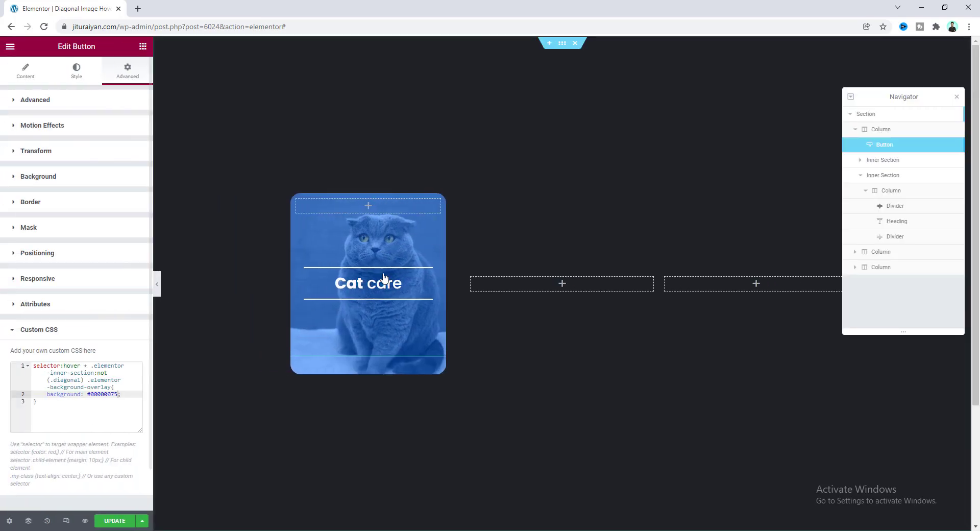
right_click(280, 203)
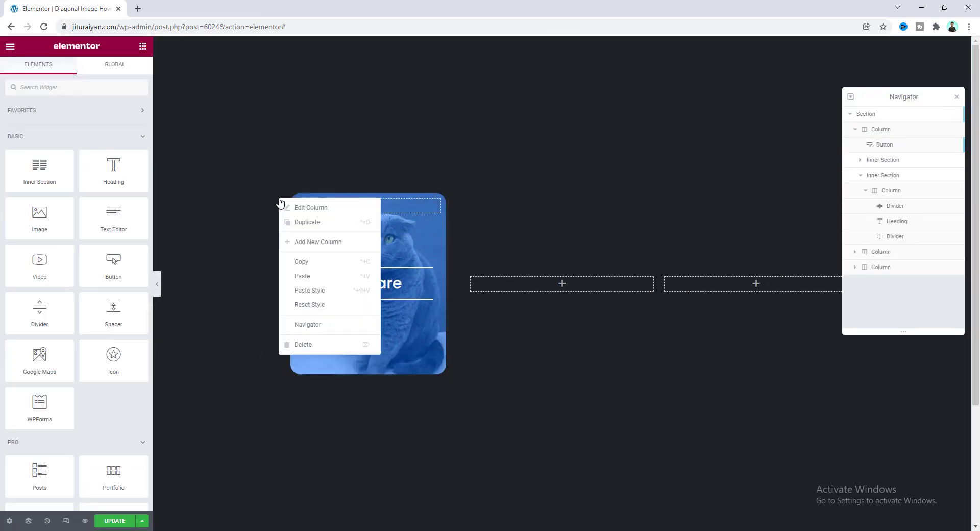
click(302, 227)
right_click(423, 220)
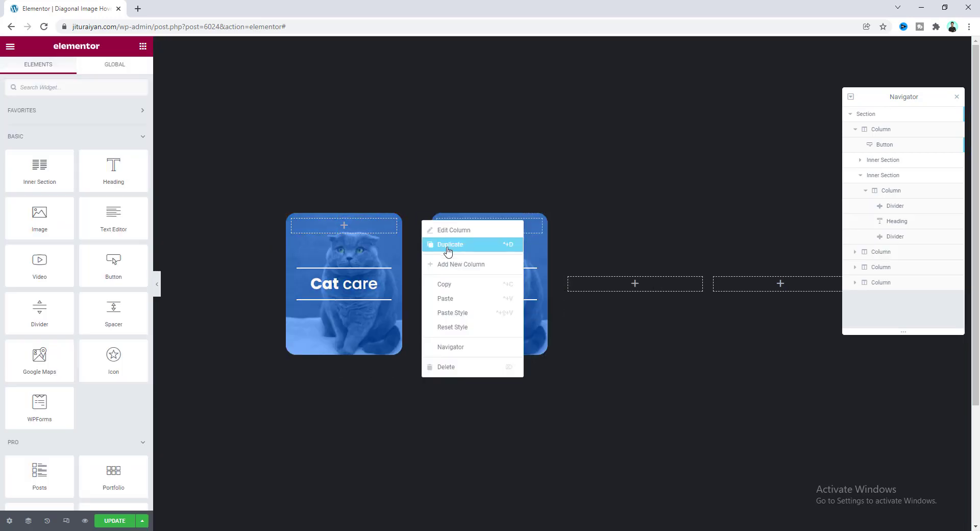
click(447, 247)
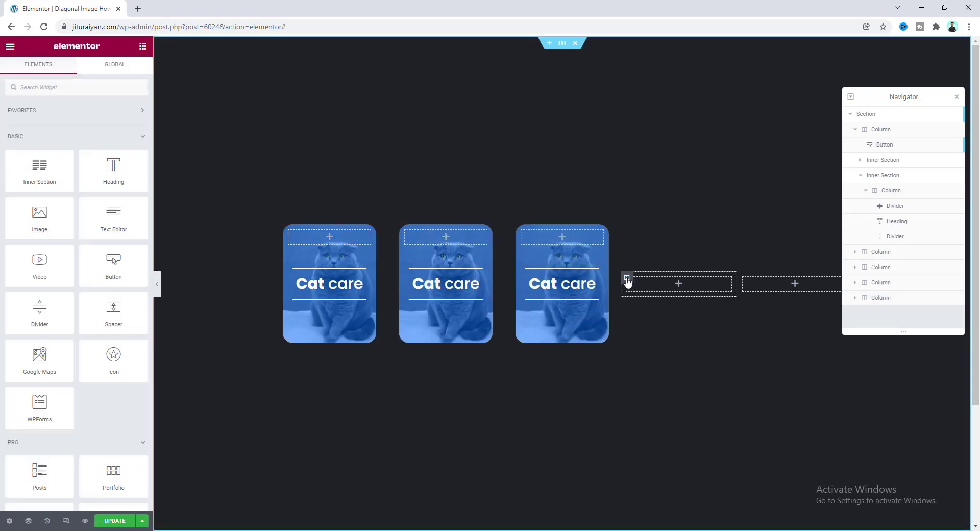
- Delete the two empty columns left in the section
right_click(627, 282)
click(669, 430)
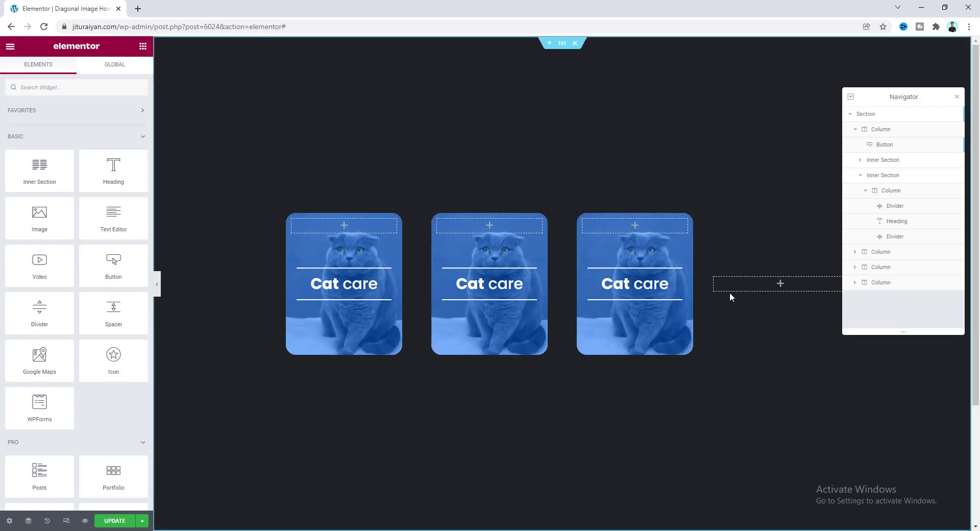
right_click(716, 275)
click(753, 418)
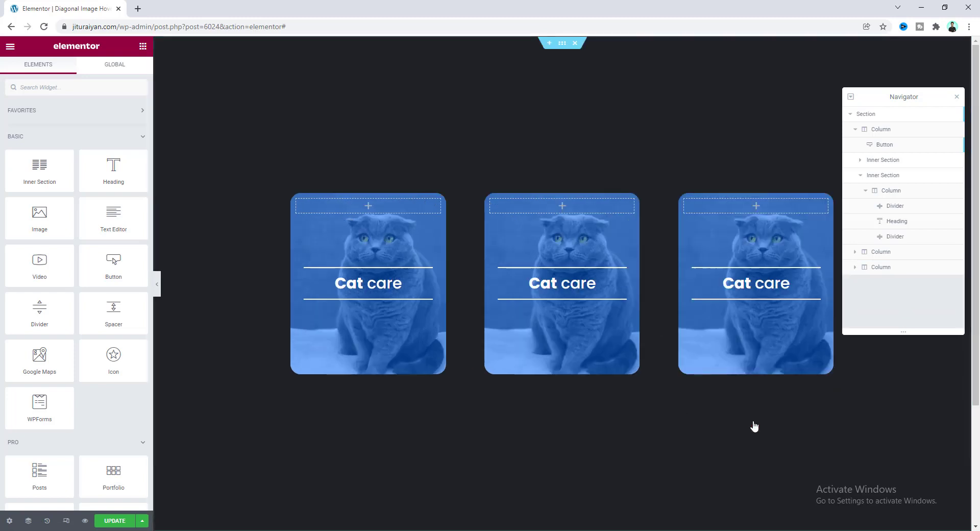
right_click(558, 297)
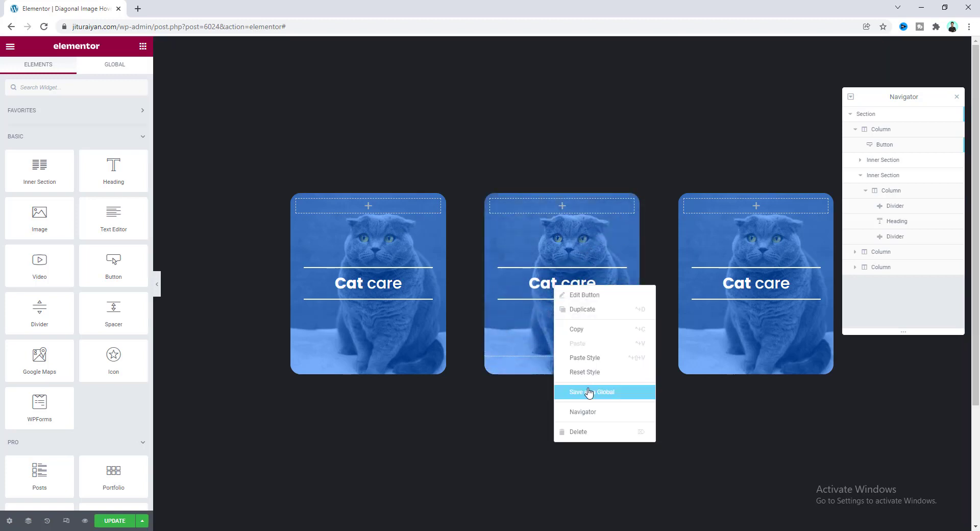
- Find the middle card's heading in the Navigator and change 'Cat' to 'Dog' in its title
click(590, 411)
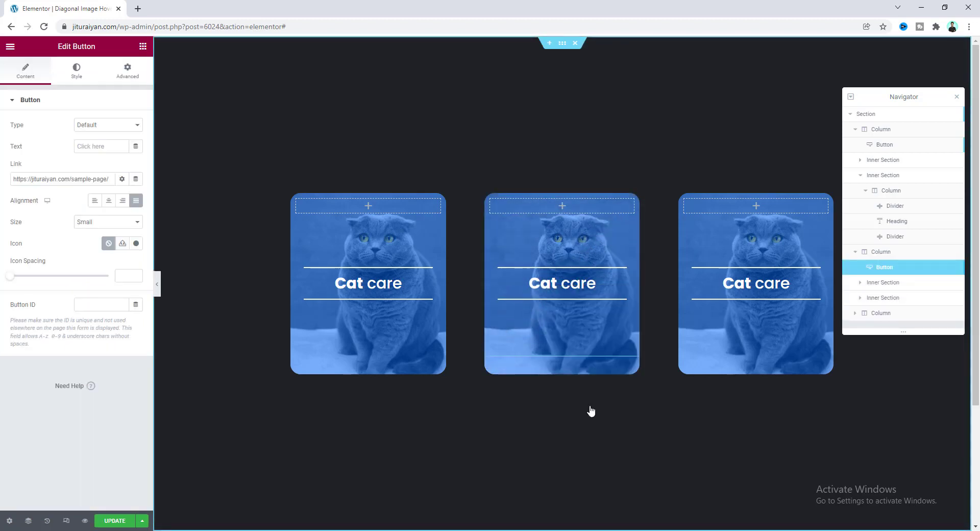
click(887, 254)
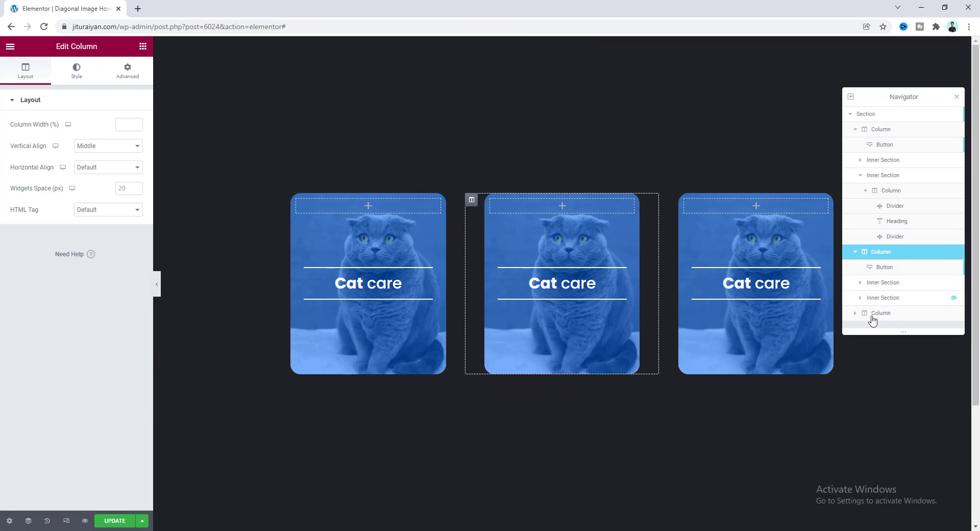
click(861, 298)
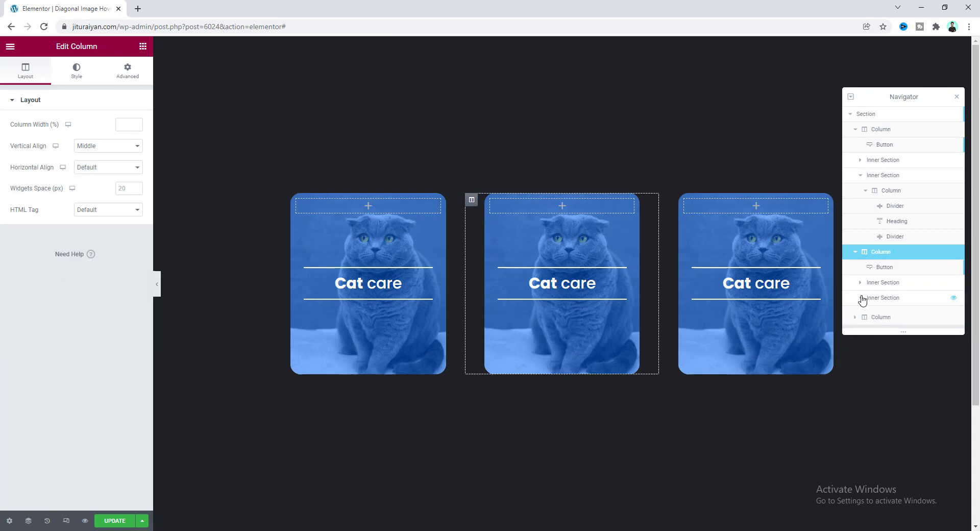
scroll(891, 293, down, 1)
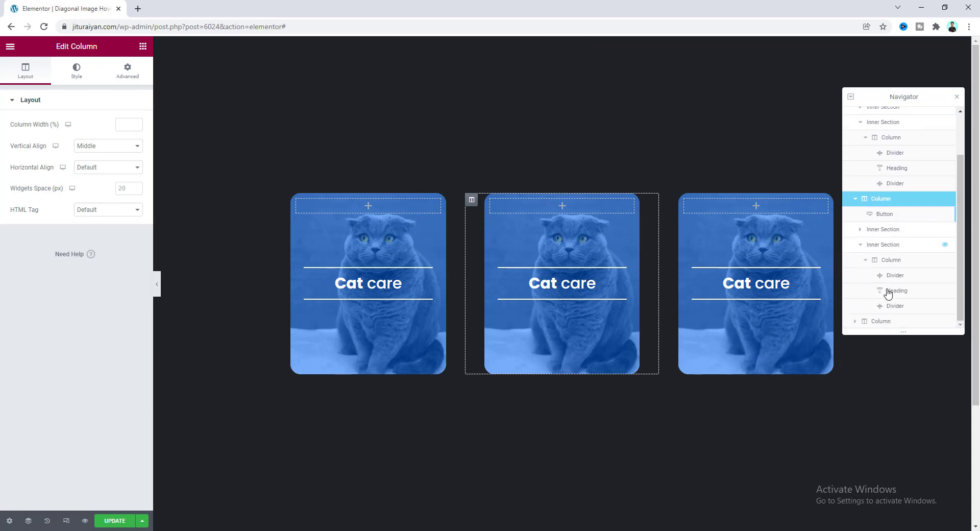
scroll(892, 294, up, 1)
scroll(894, 294, down, 1)
click(899, 291)
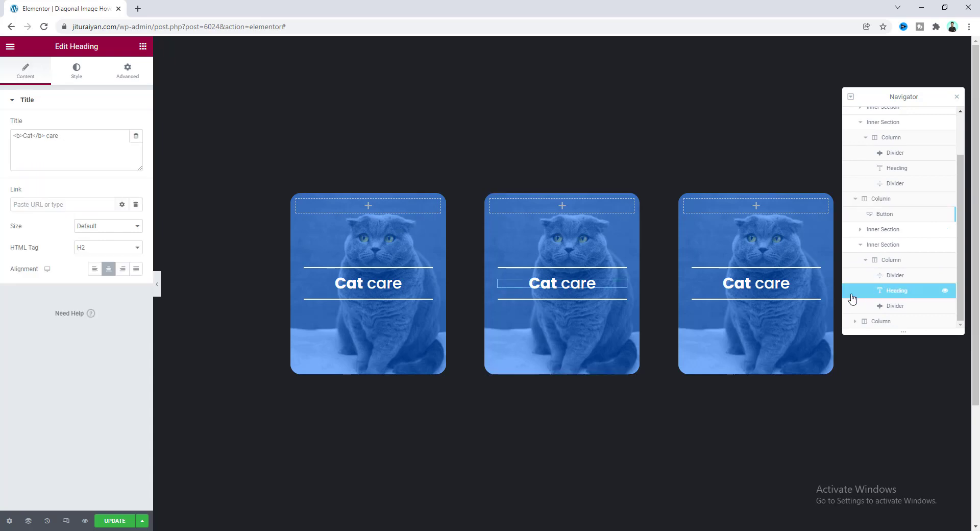
click(28, 137)
text(Dog)
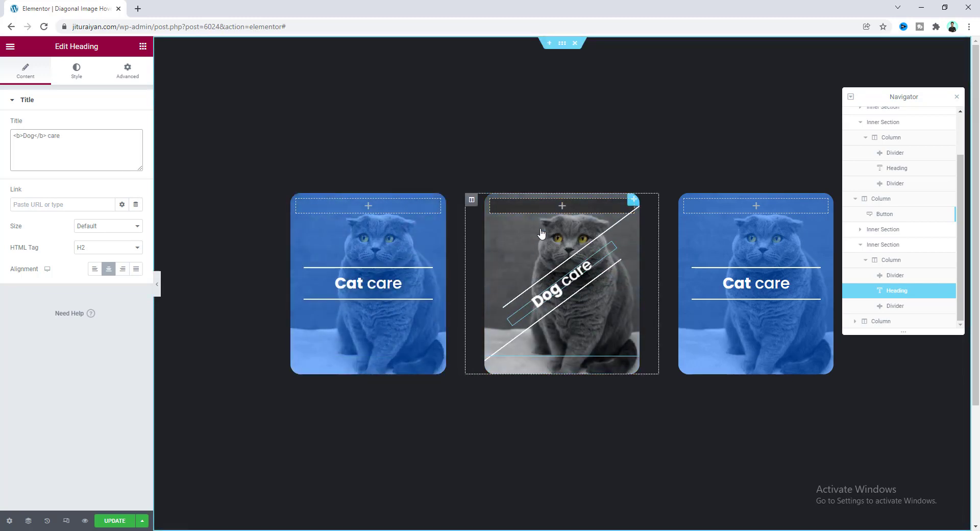
click(557, 201)
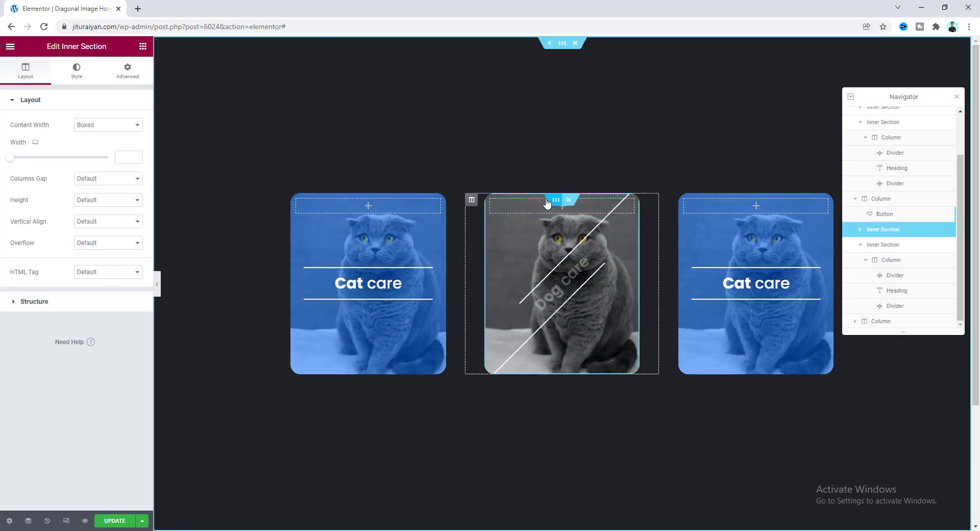
- Replace the middle card's background with the orange corgi photo from the Media Library
click(76, 69)
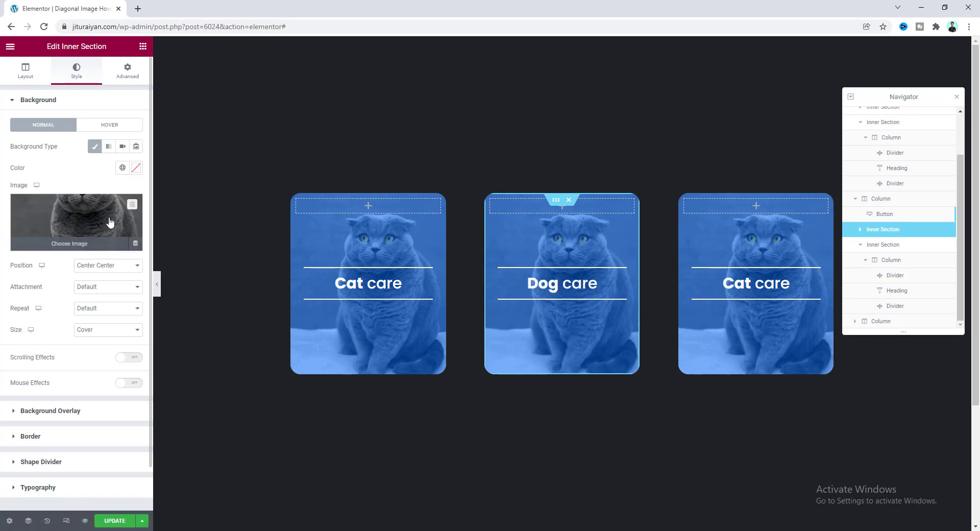
click(88, 224)
click(313, 183)
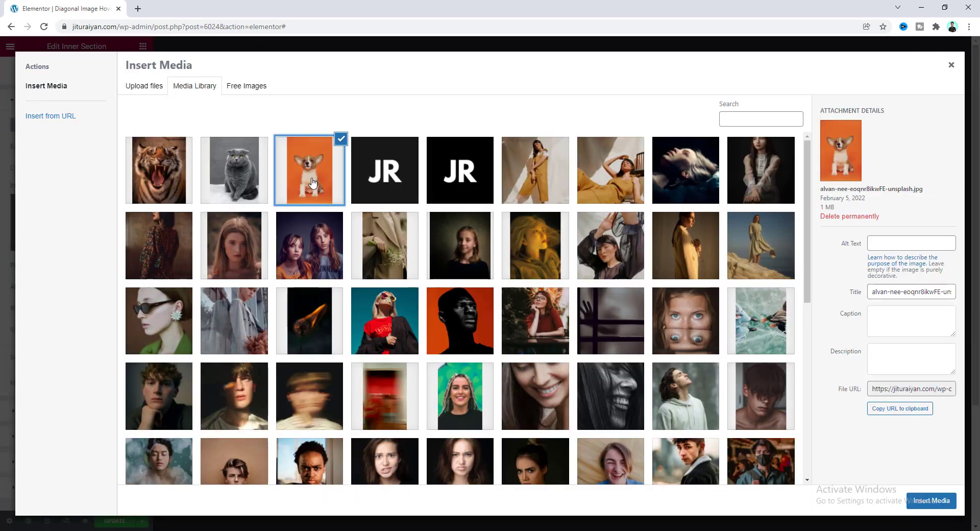
click(930, 501)
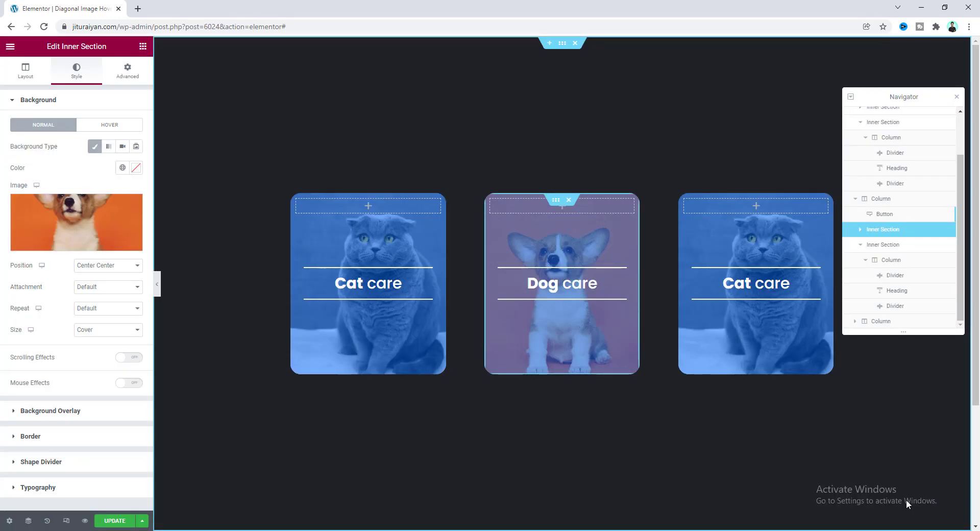
- Shift the middle card's background overlay colour from blue to red
click(48, 411)
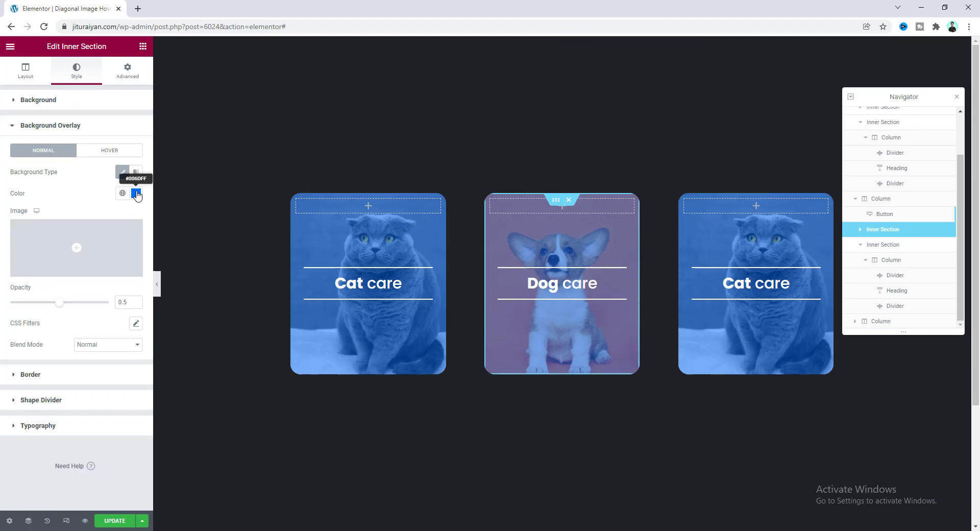
click(135, 193)
drag(36, 324, 19, 324)
click(266, 360)
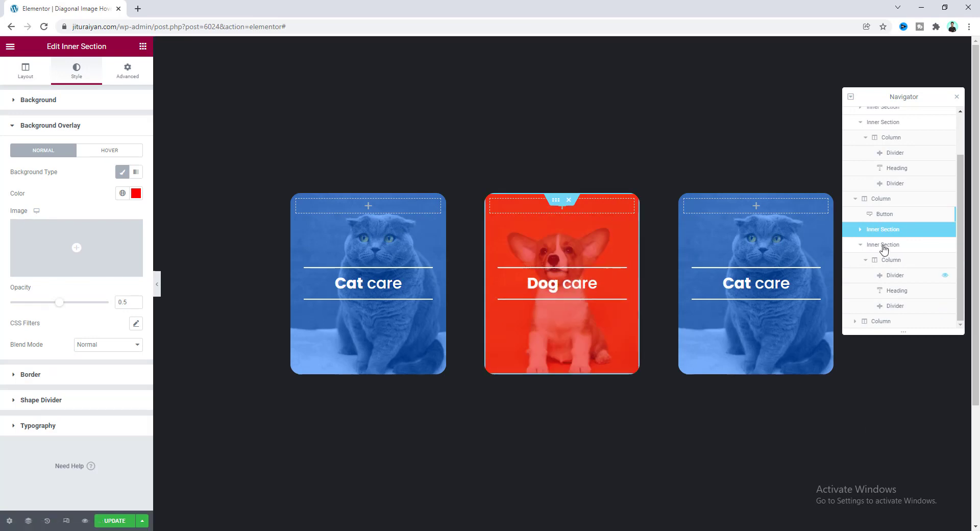
- Check a card link button's Custom CSS, then select the third card's link button
click(886, 215)
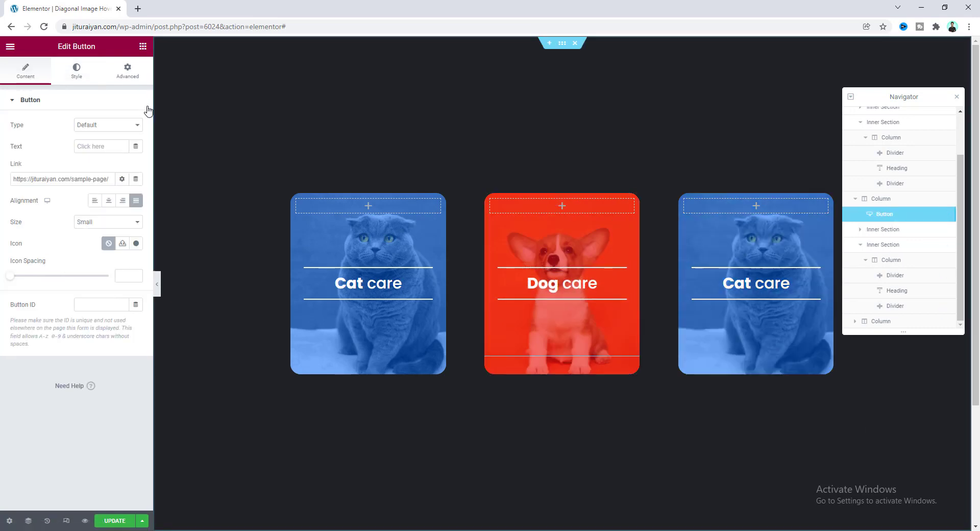
click(129, 74)
click(62, 487)
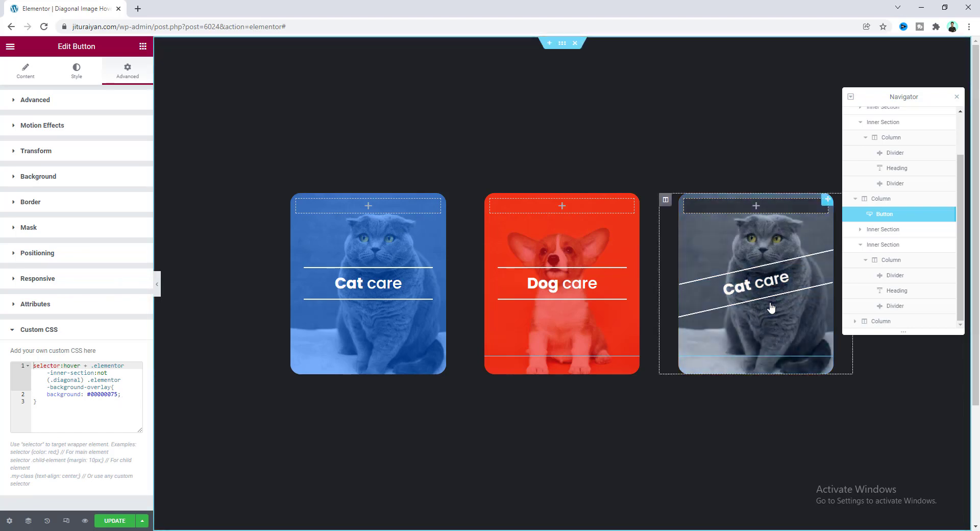
click(748, 294)
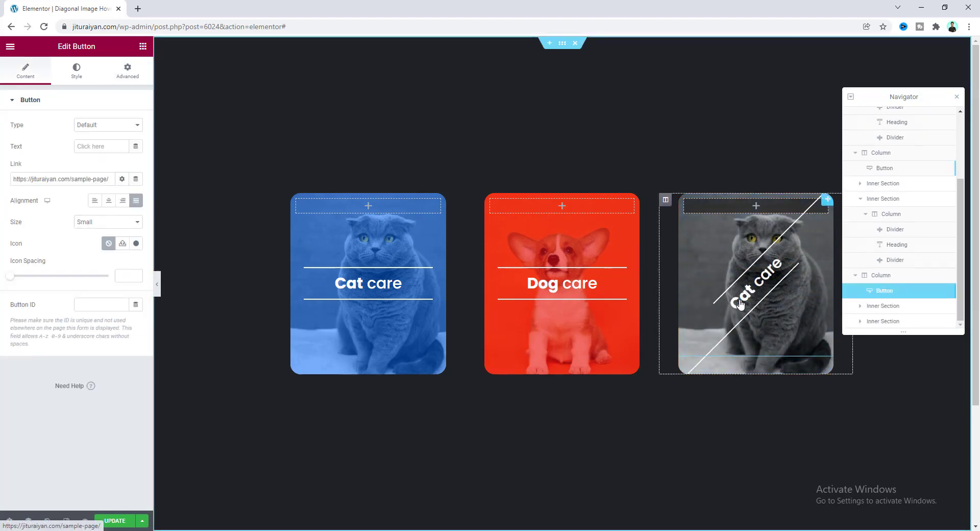